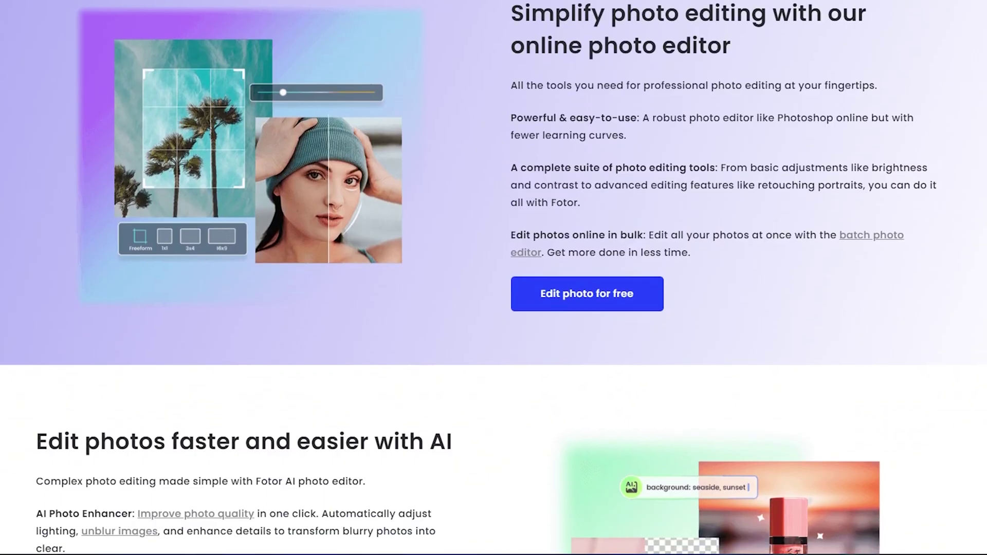
Search Google for 'fotor' to reach the Fotor online photo editor homepage.
scroll(494, 278, down, 5)
scroll(493, 278, down, 5)
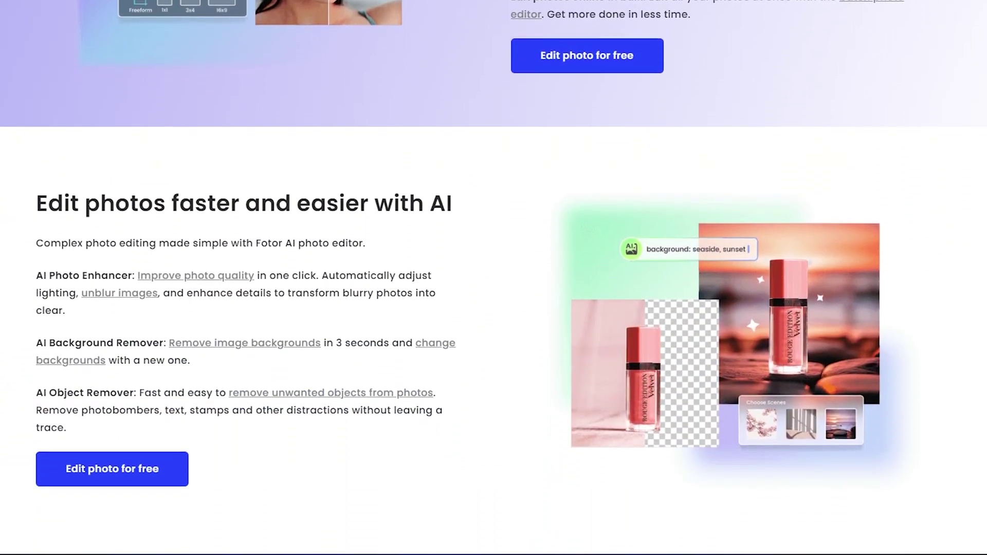
scroll(494, 278, down, 5)
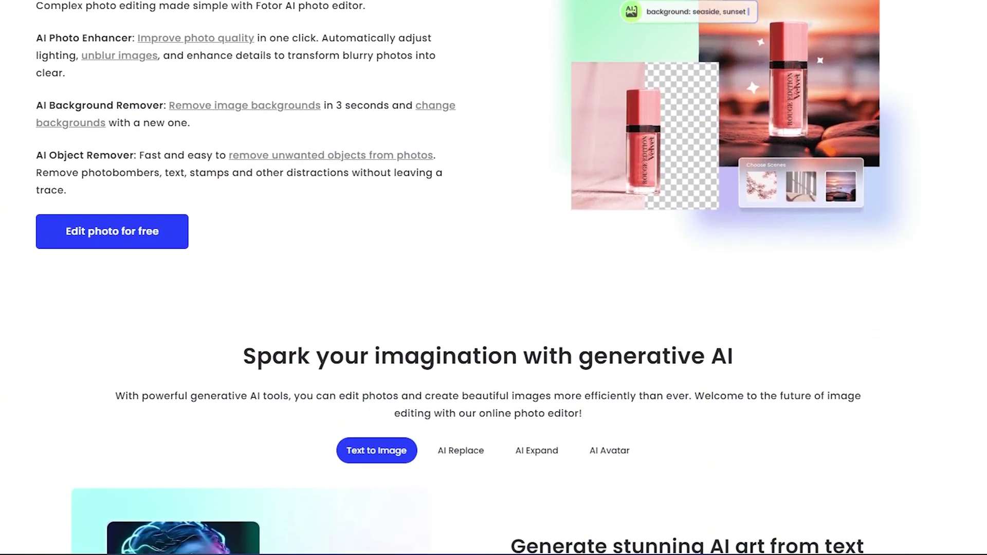
scroll(493, 278, down, 1)
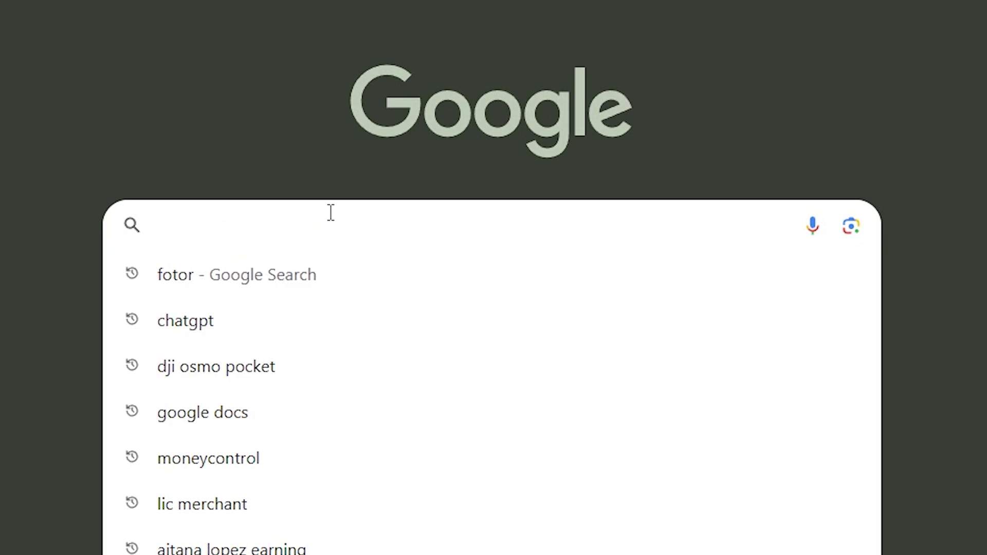
text(fotor)
key(Return)
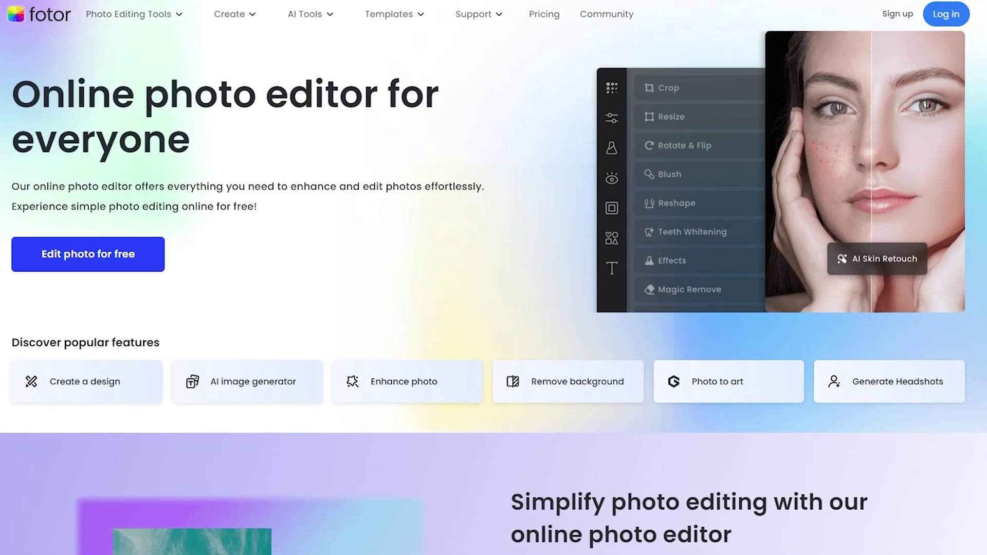
Preview the AI Replace, AI Expand and AI Avatar generative features on the homepage.
scroll(494, 298, down, 2)
scroll(494, 277, down, 12)
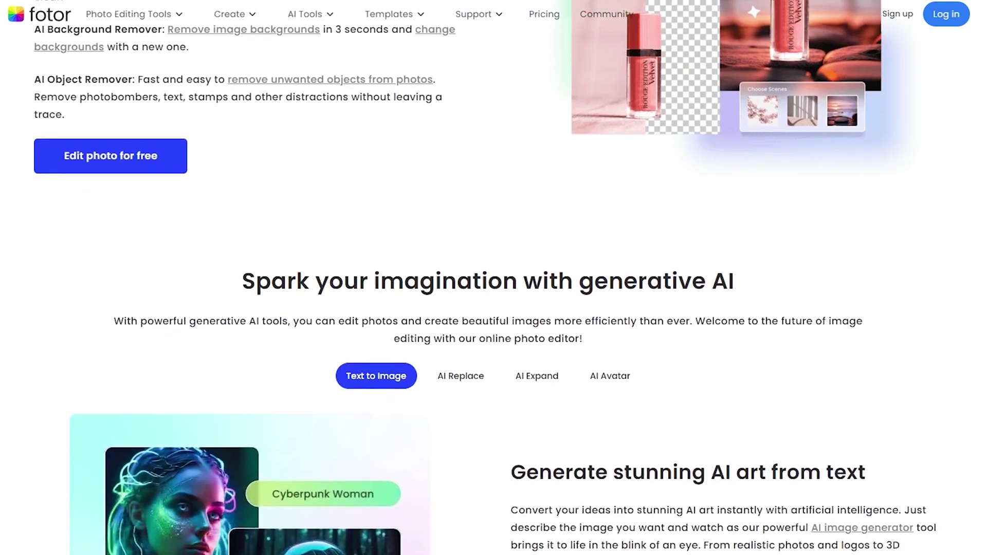
scroll(700, 176, down, 1)
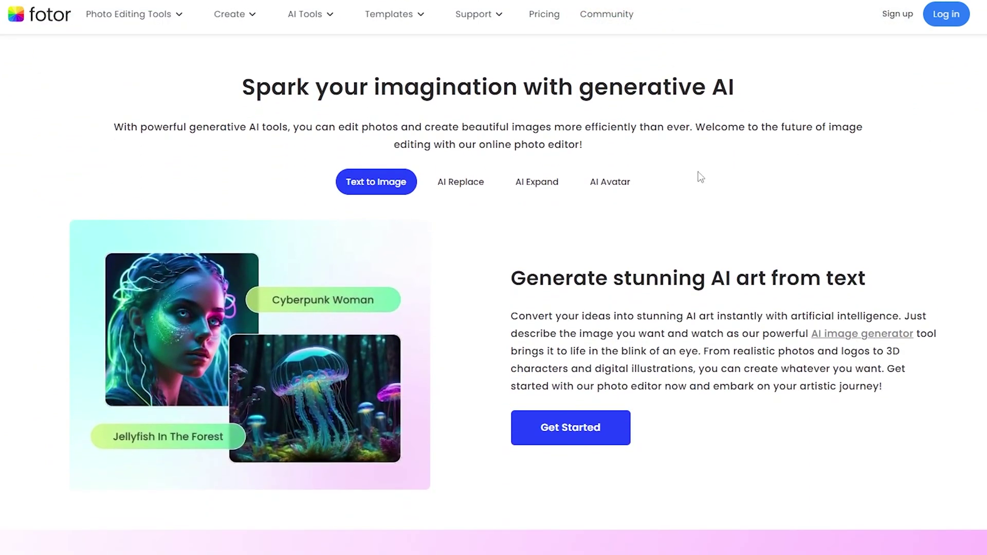
click(460, 185)
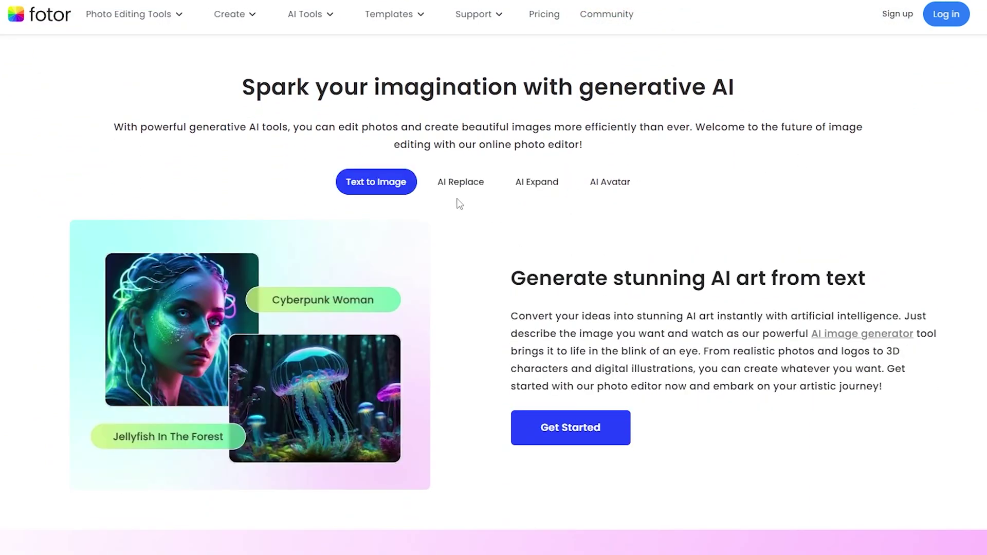
click(460, 190)
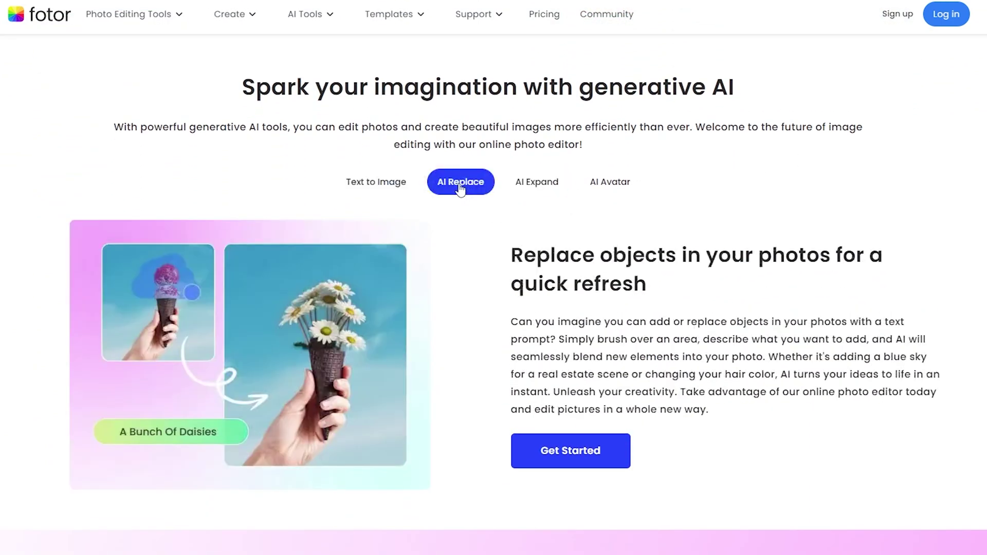
click(534, 177)
click(608, 182)
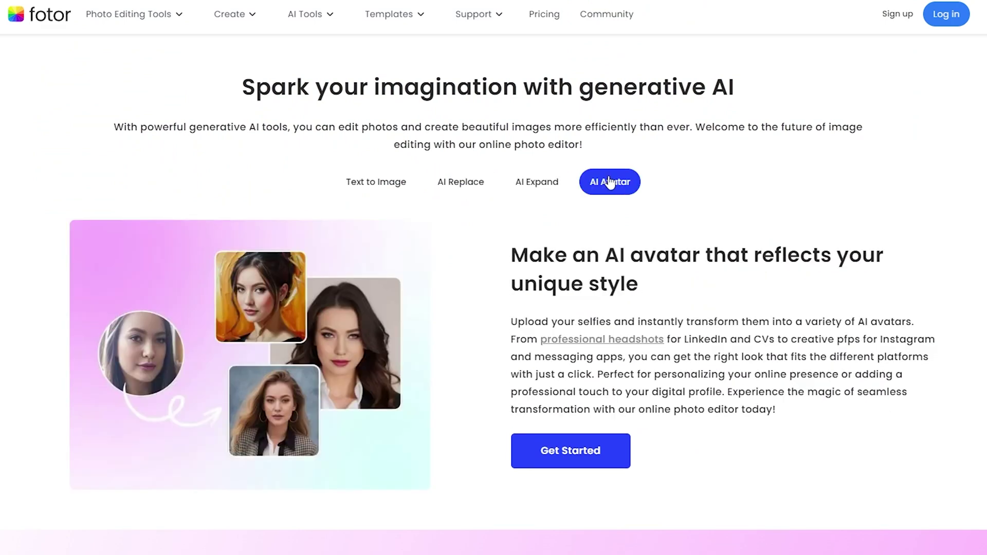
Scroll through the rest of the homepage and back to the top near the AI Tools menu.
scroll(493, 293, up, 5)
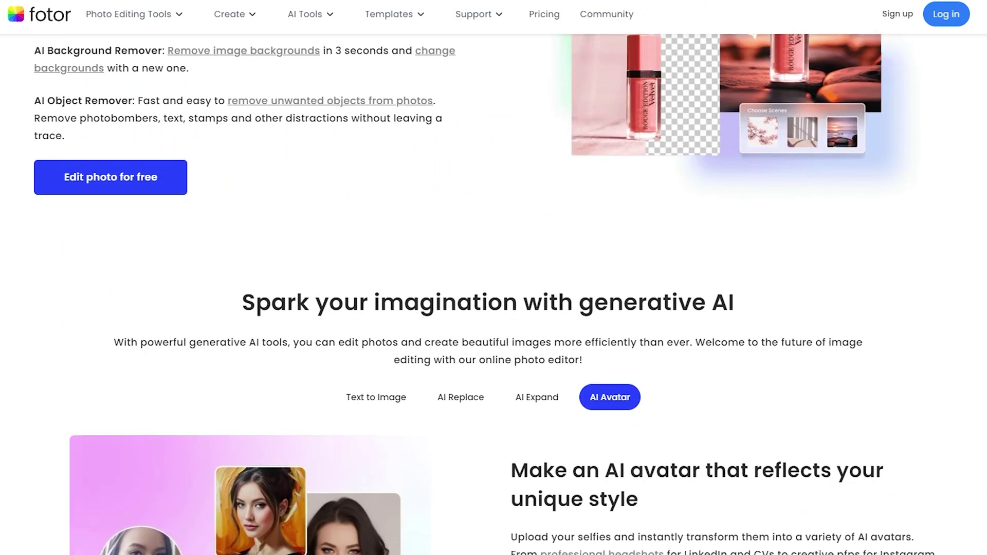
scroll(494, 293, down, 7)
scroll(493, 293, down, 10)
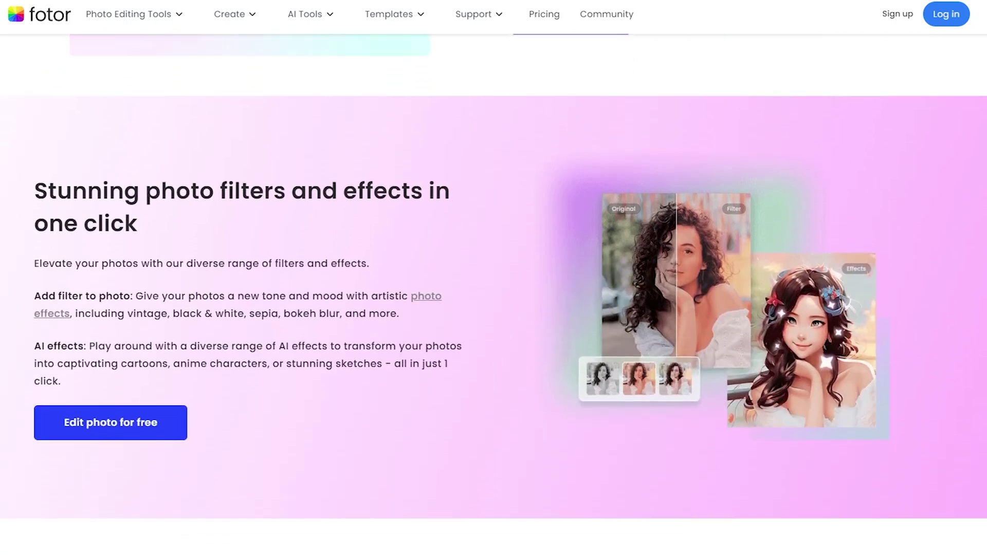
scroll(494, 293, down, 12)
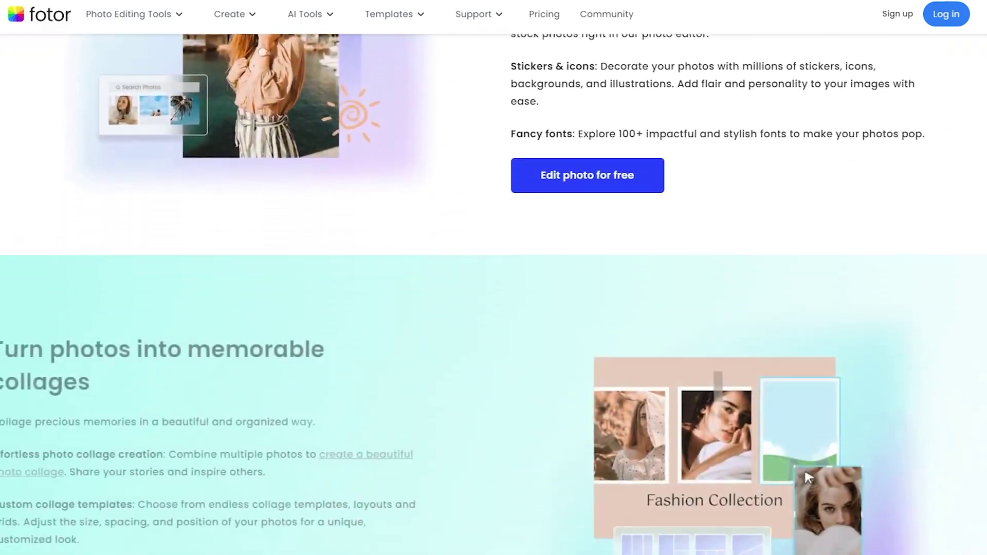
scroll(783, 163, up, 15)
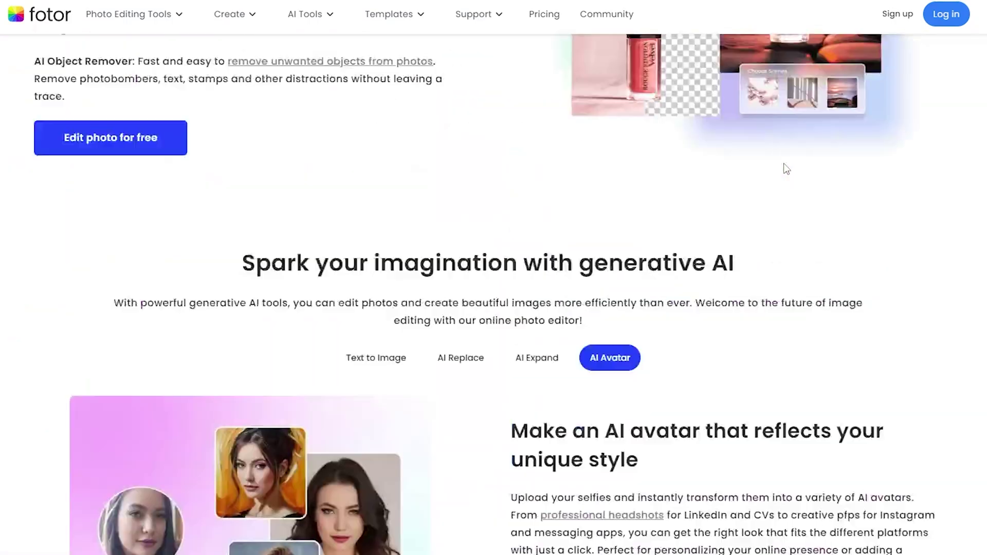
scroll(635, 139, up, 3)
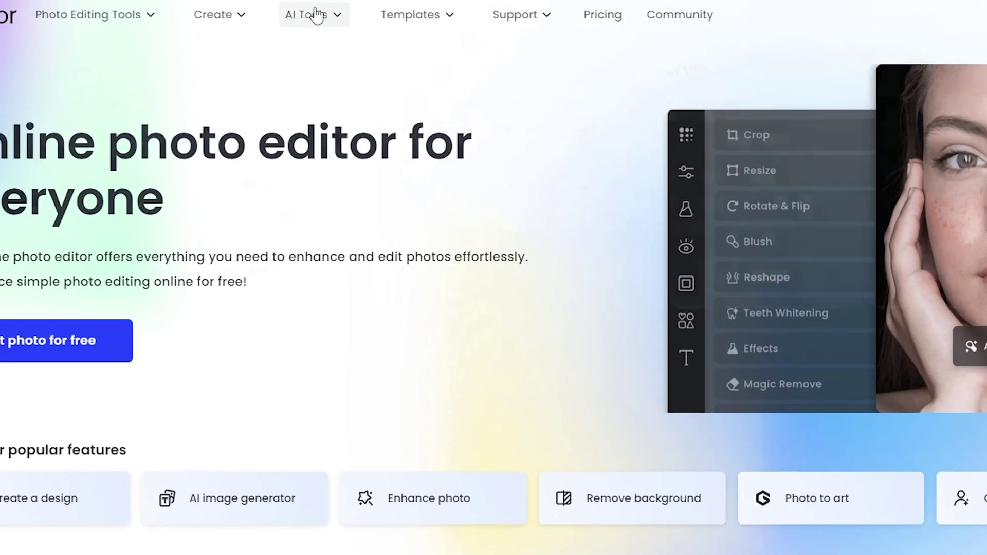
mouse_move(311, 14)
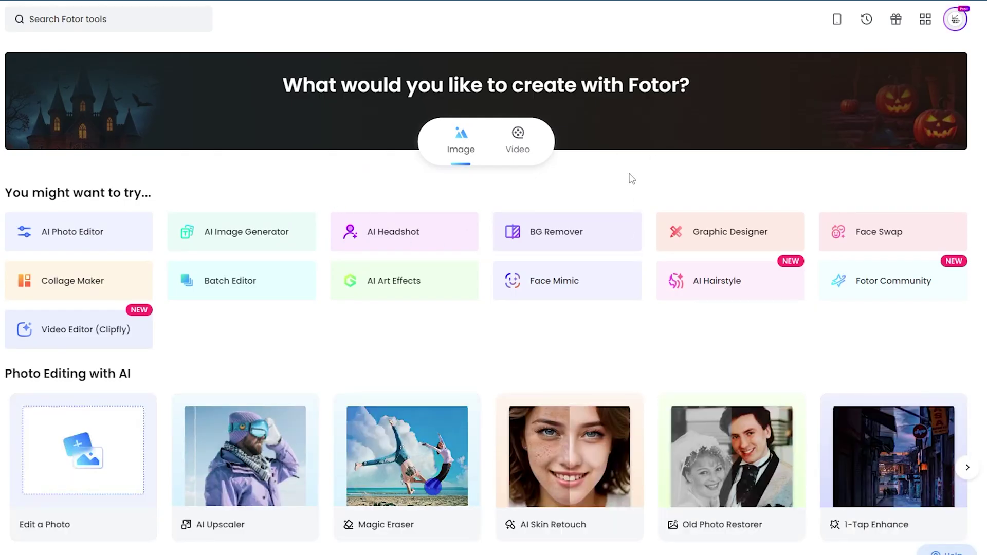
scroll(622, 173, down, 5)
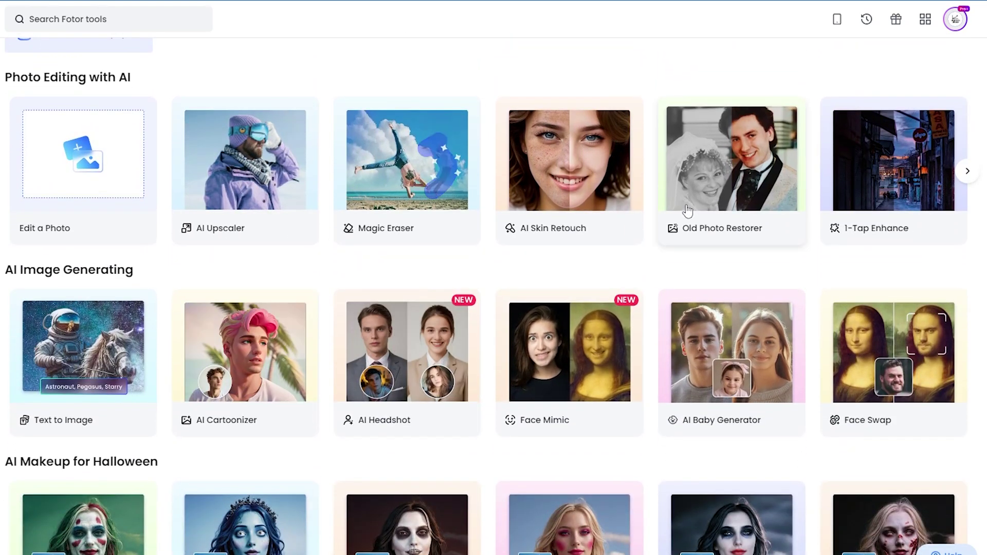
scroll(970, 126, down, 9)
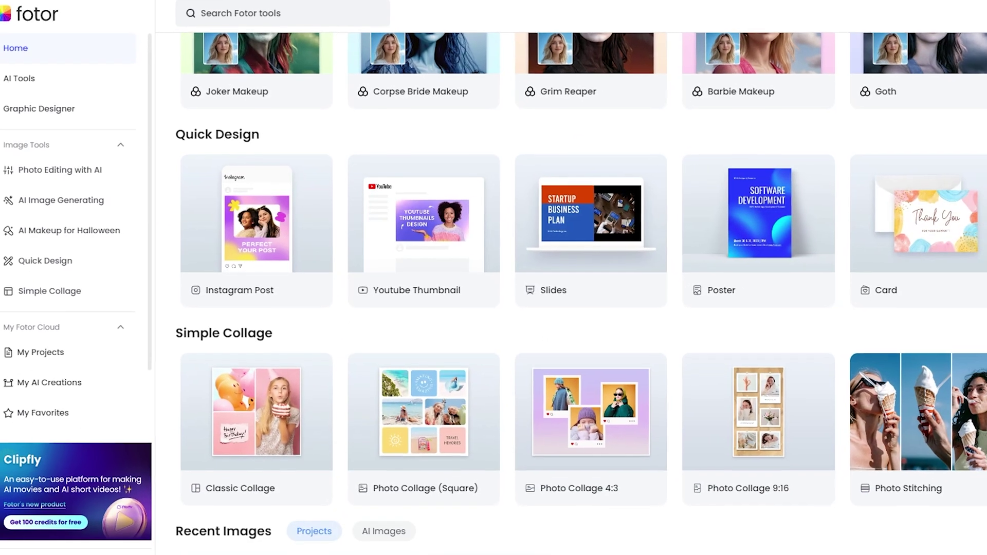
scroll(565, 309, down, 4)
scroll(566, 308, down, 5)
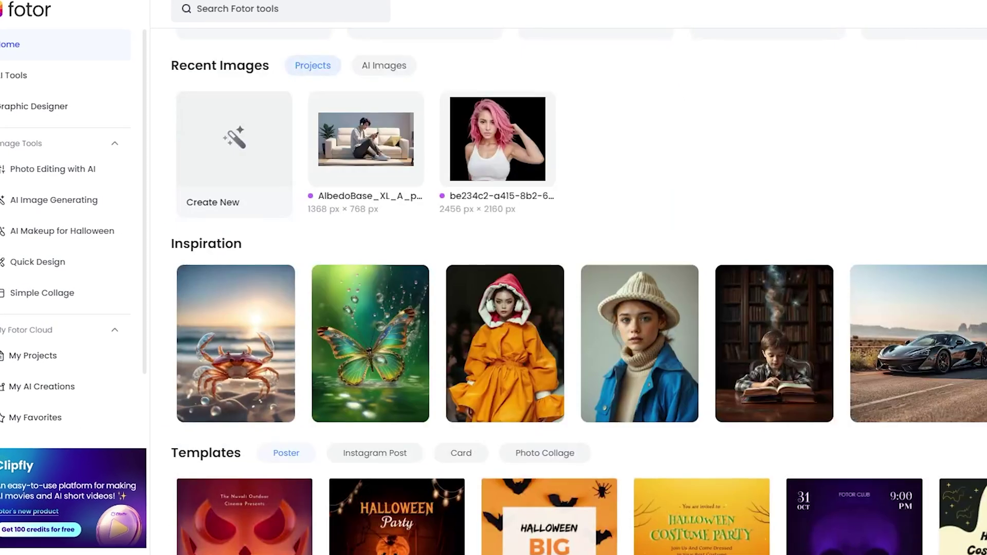
scroll(566, 308, up, 5)
scroll(566, 308, up, 1)
scroll(427, 206, up, 15)
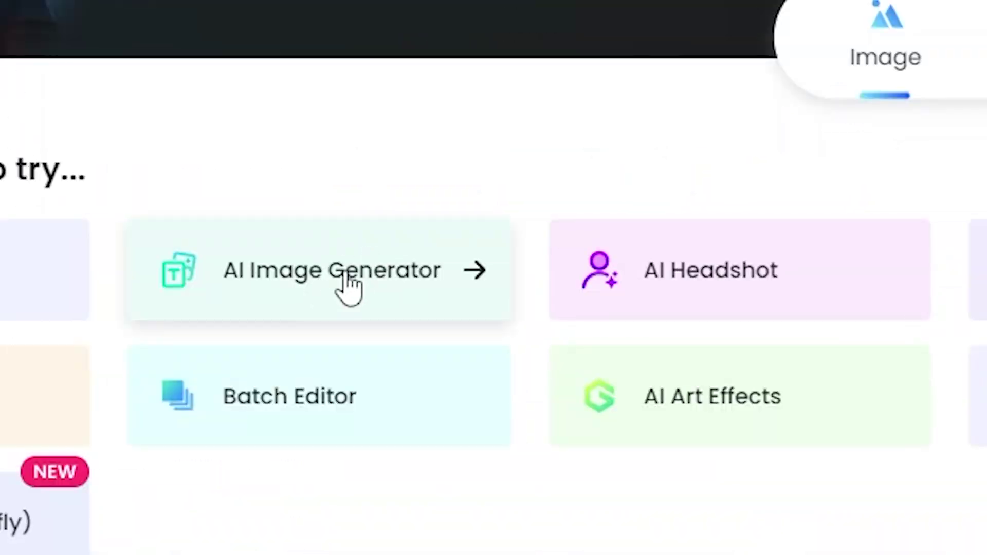
click(349, 288)
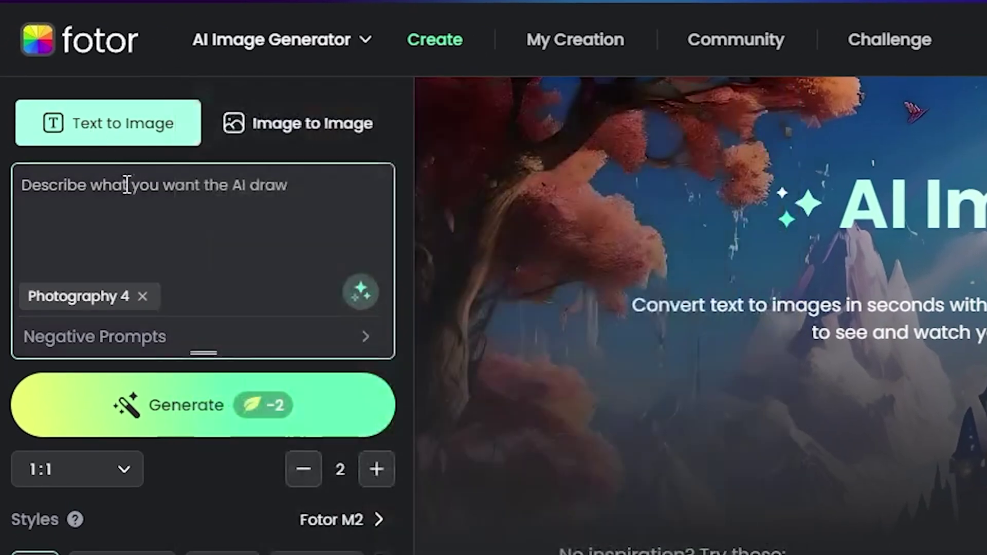
Paste the young-woman-in-jeans prompt into Text to Image with Photography 4 style at 1:1.
click(296, 123)
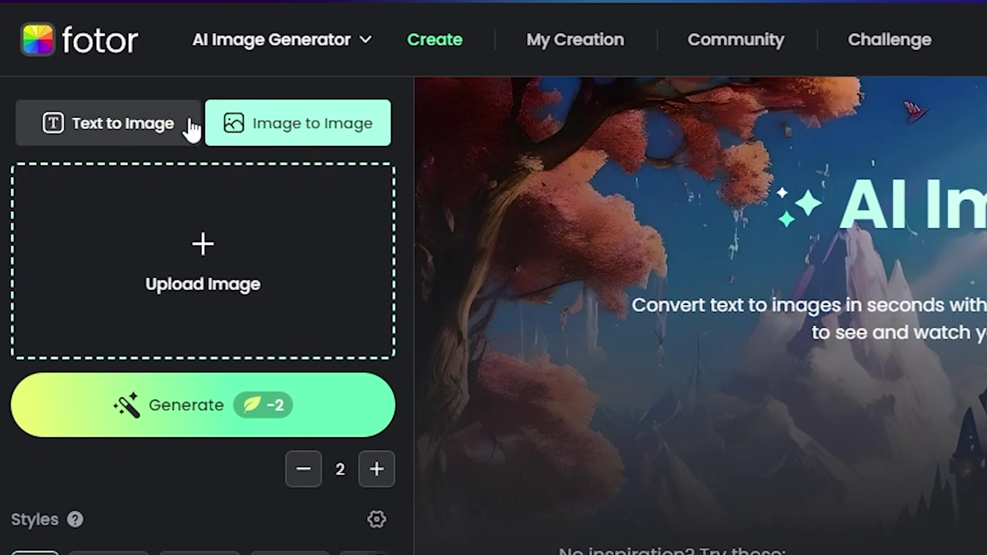
click(132, 132)
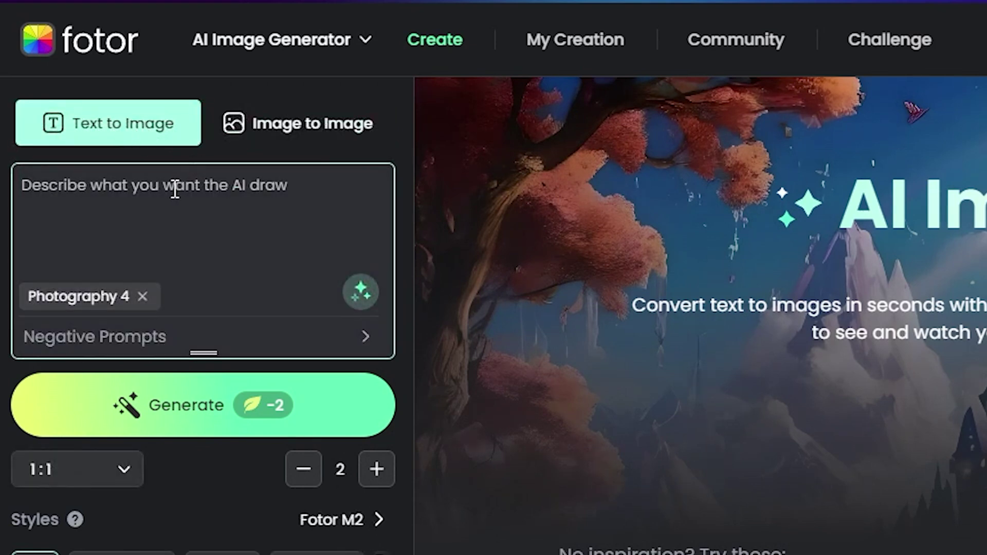
click(148, 205)
key(ctrl+v)
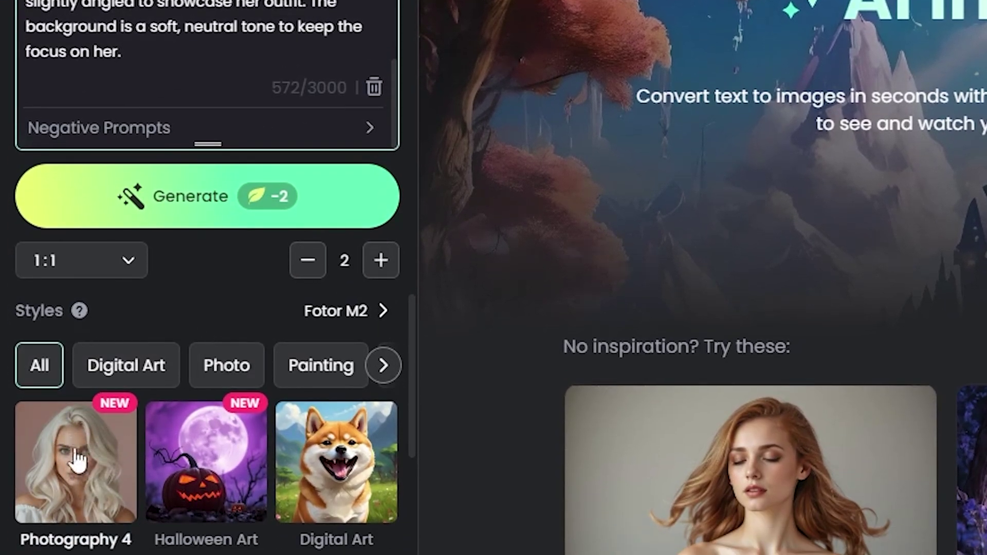
click(75, 466)
click(63, 261)
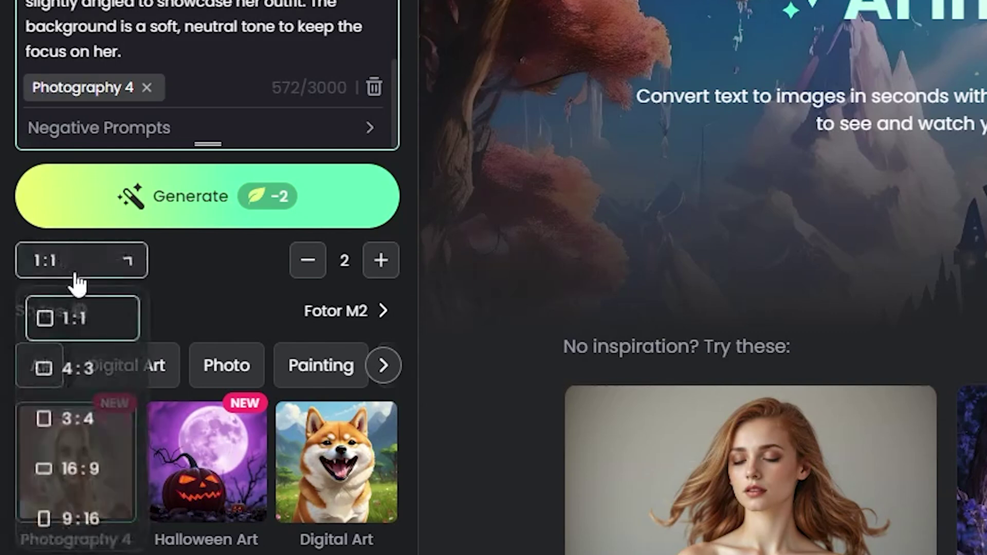
click(106, 268)
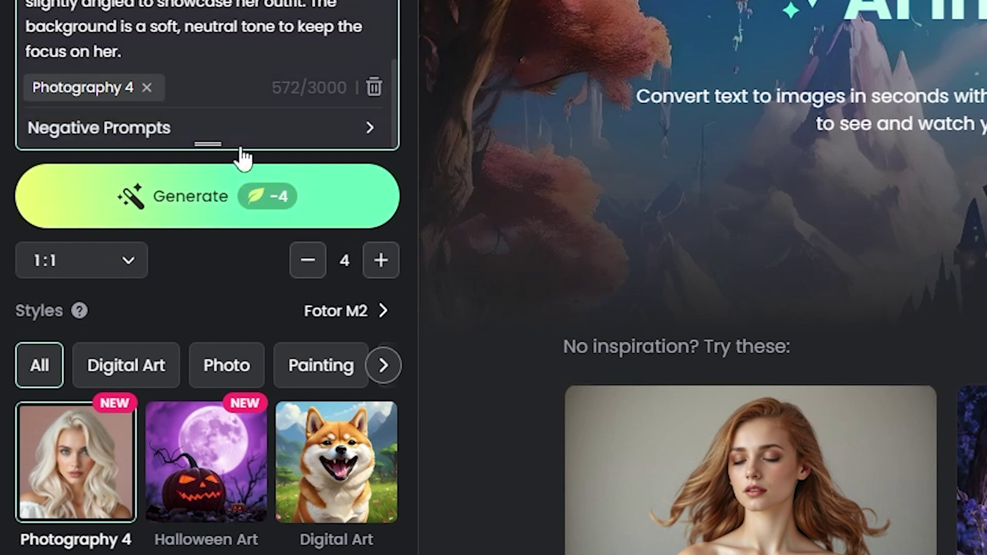
click(184, 136)
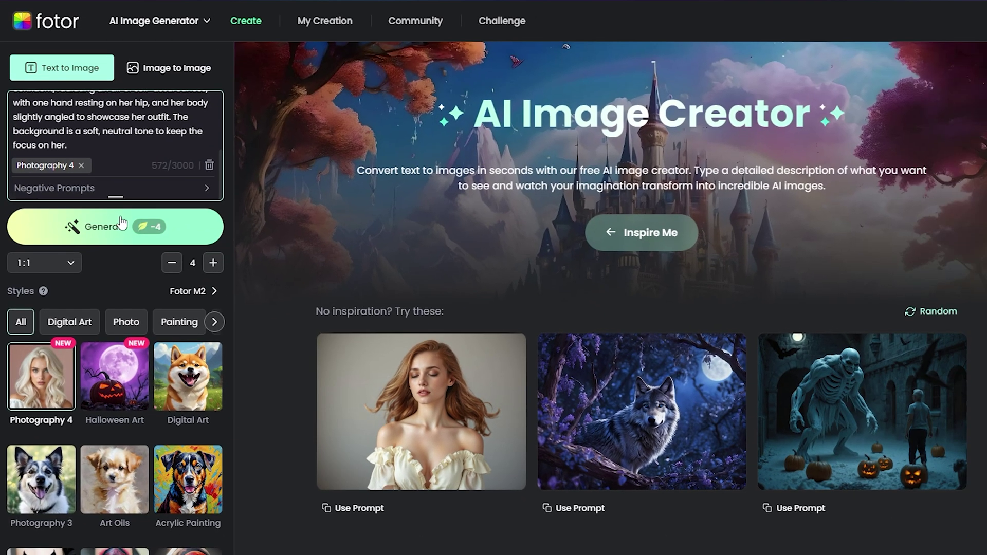
Generate the four images and inspect the first result at full size.
click(116, 226)
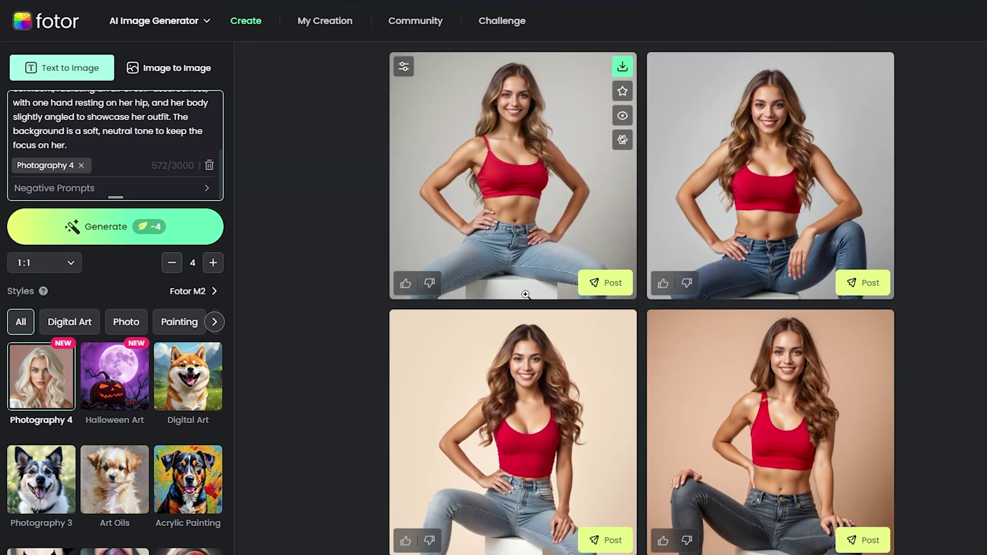
click(601, 162)
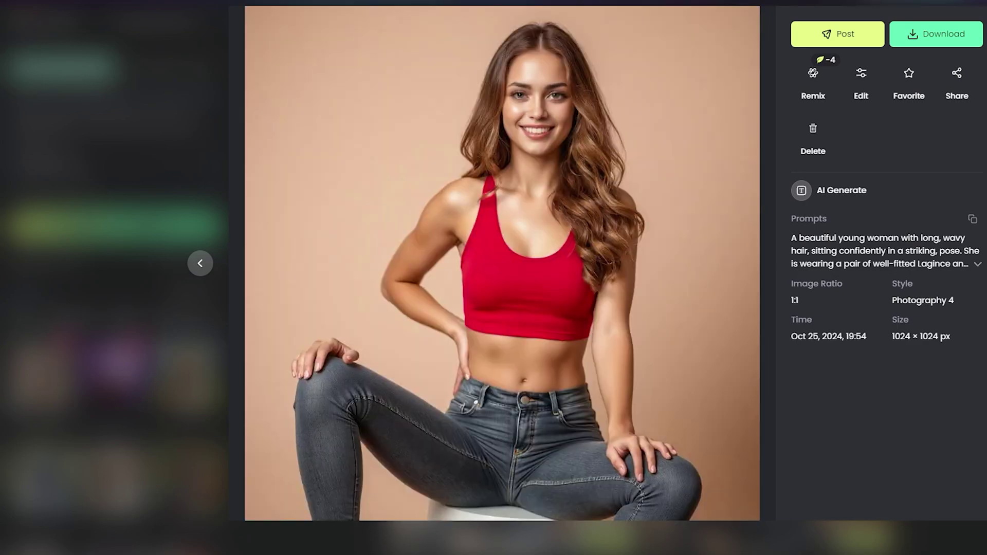
key(Escape)
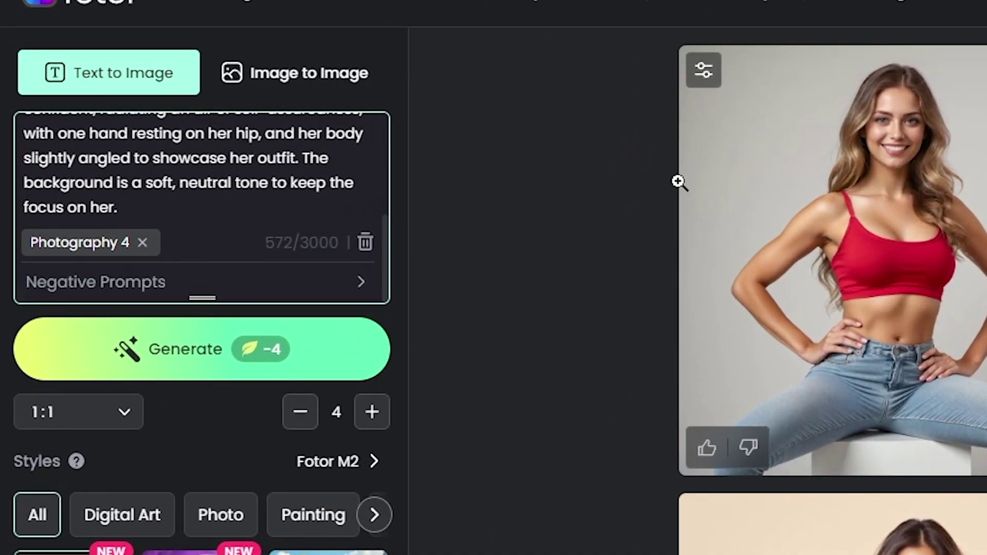
Upload the reference photo into Image to Image.
click(316, 82)
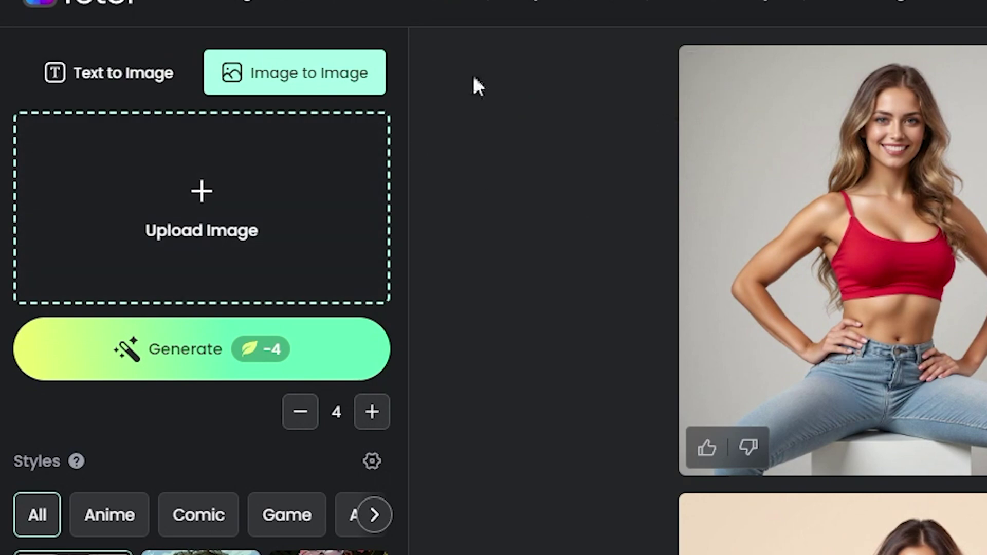
click(232, 208)
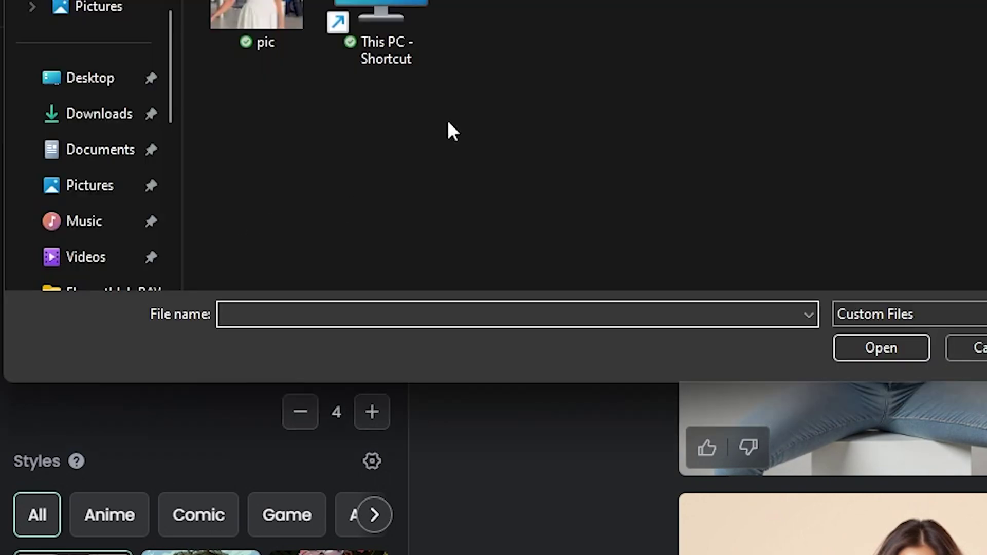
scroll(366, 206, up, 5)
click(489, 134)
double_click(489, 134)
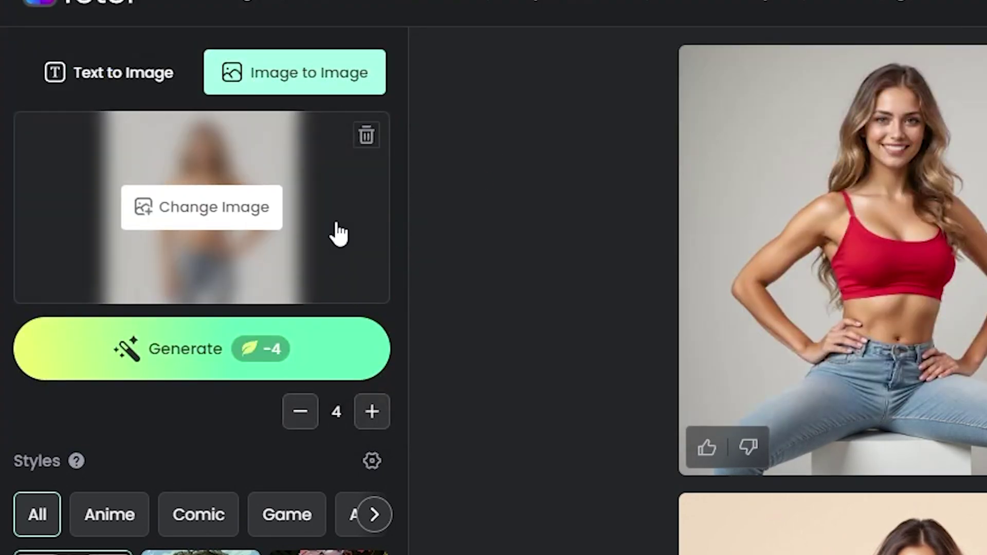
scroll(247, 283, down, 15)
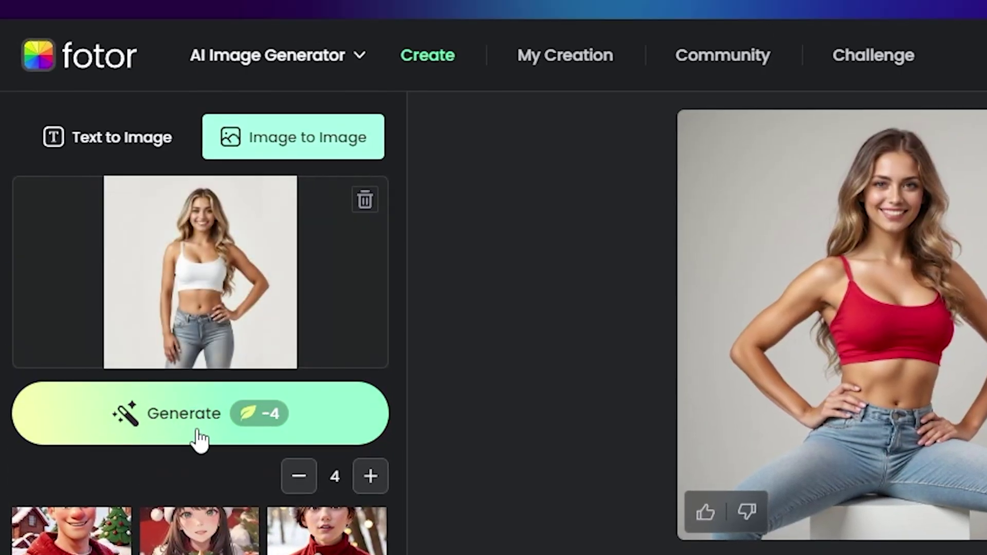
Generate the Christmas 4 watercolour versions and browse the enlarged results.
click(199, 363)
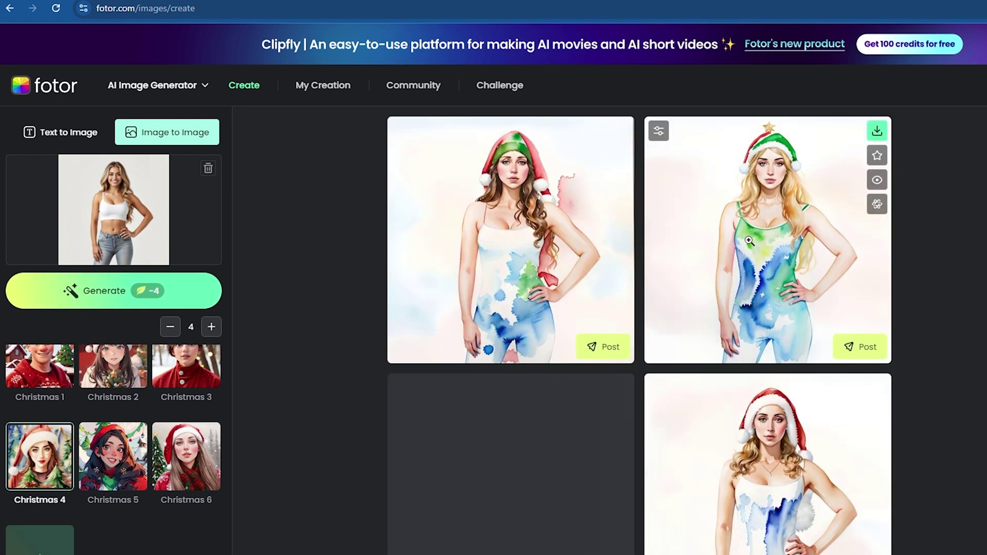
click(611, 262)
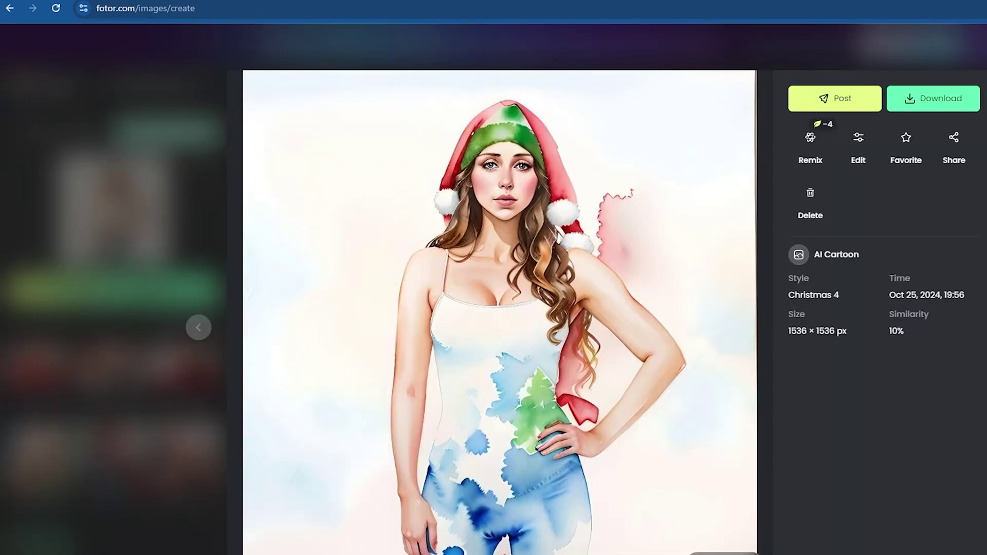
key(Right)
key(Right)
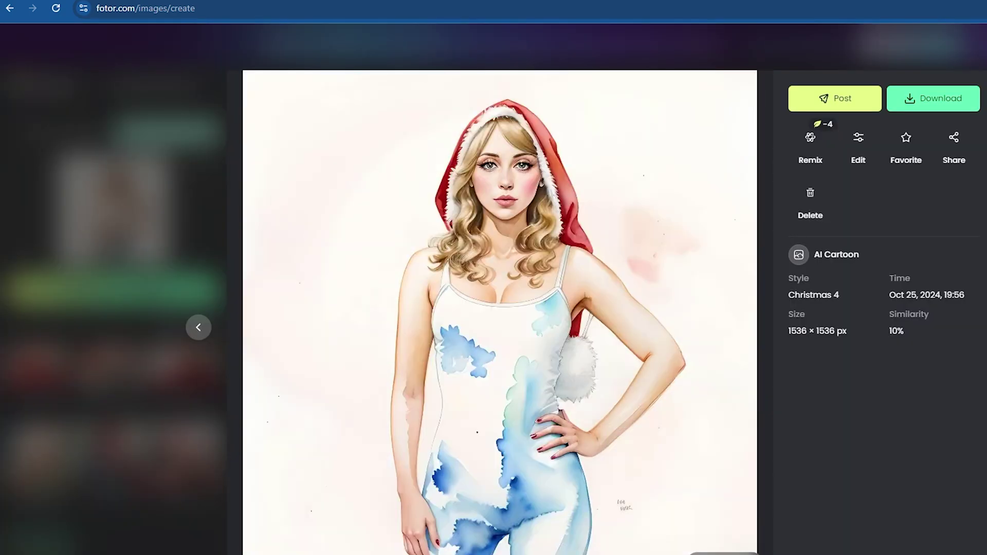
key(Escape)
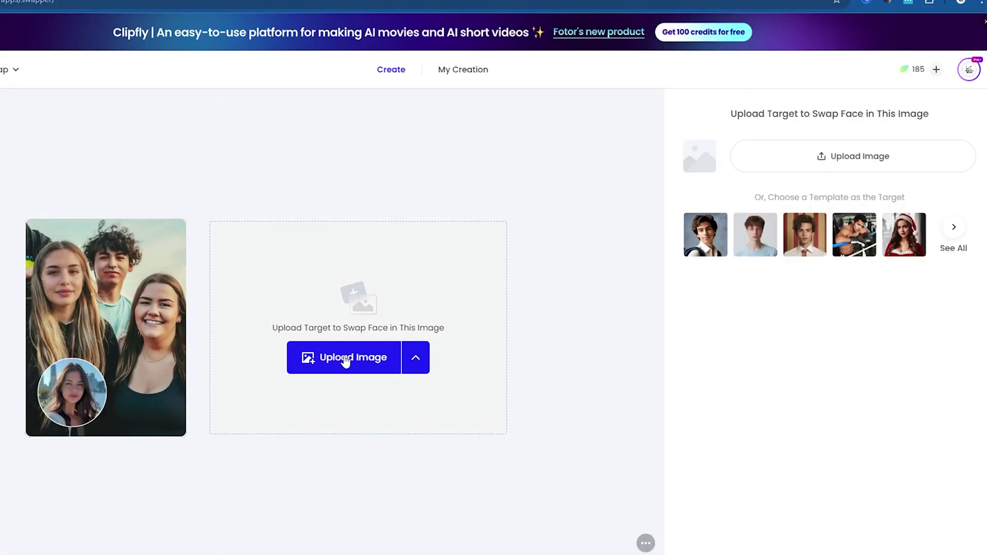
Use the yellow-top, cream-shorts photo as the Face Swap target, swap, and compare with the original.
click(336, 355)
double_click(313, 155)
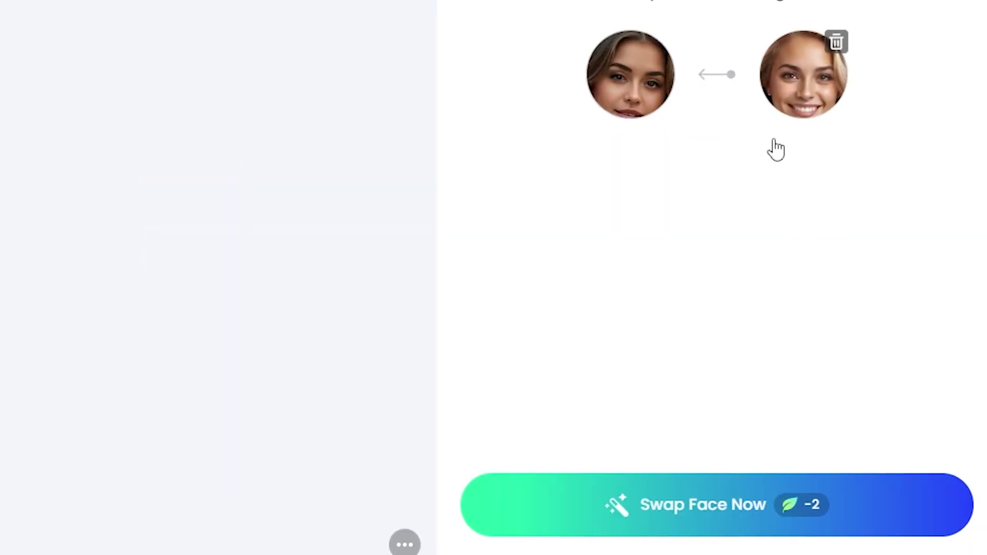
click(699, 514)
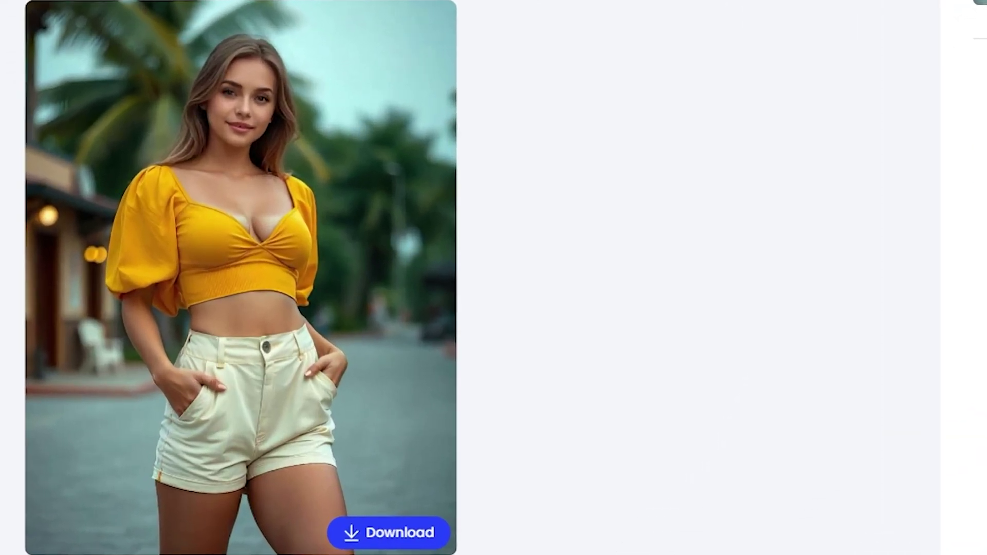
click(441, 117)
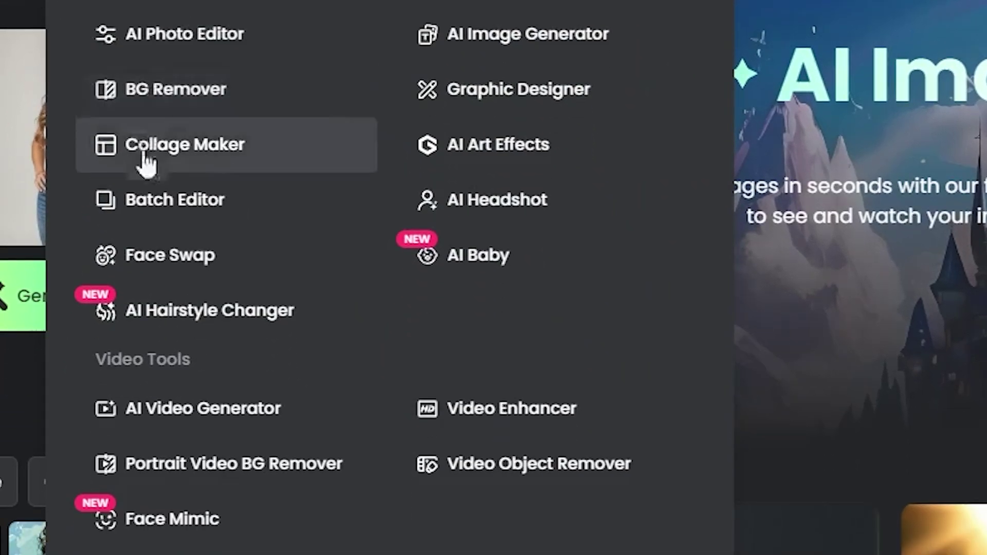
Generate an AI video From Image using the photo of the smiling woman in white.
click(219, 425)
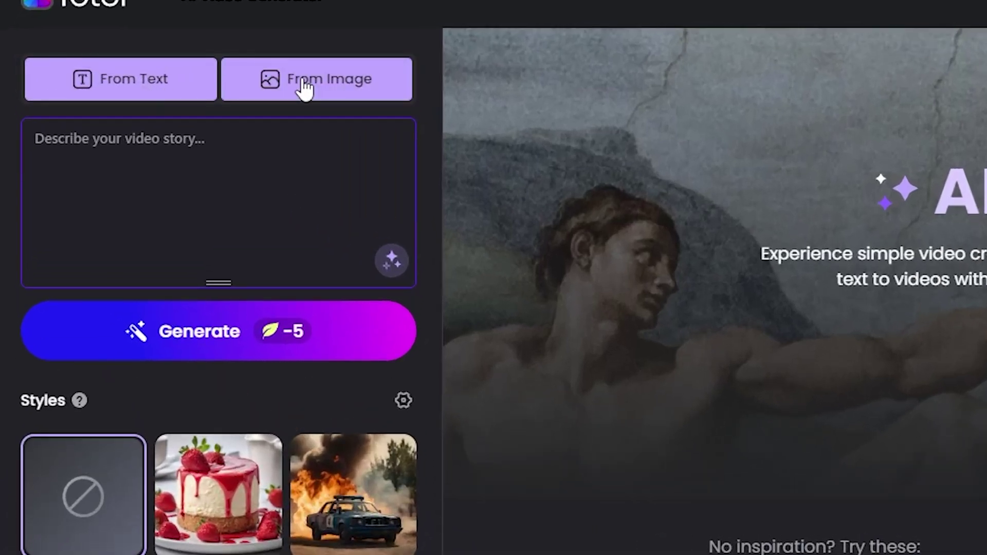
click(305, 85)
click(180, 89)
click(262, 77)
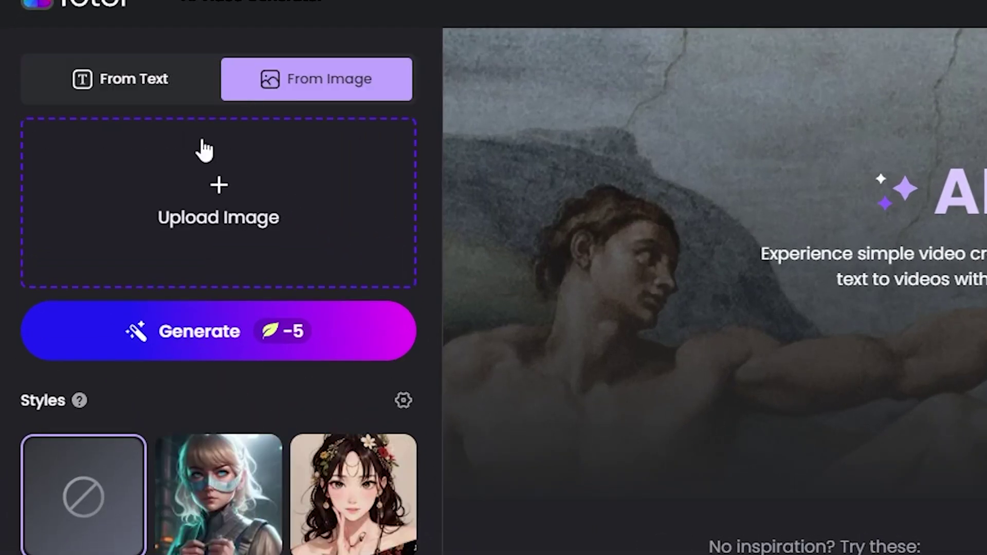
click(230, 188)
double_click(357, 231)
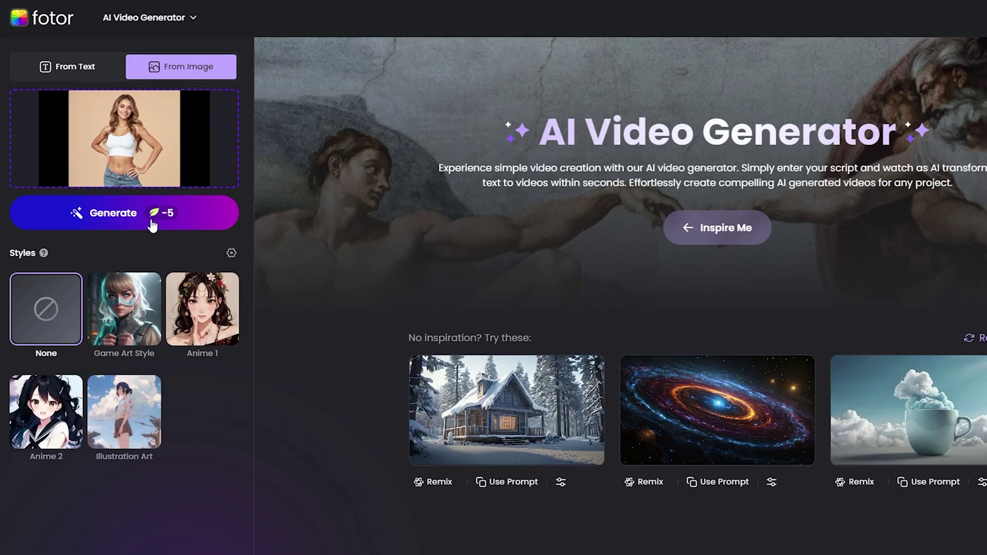
click(149, 221)
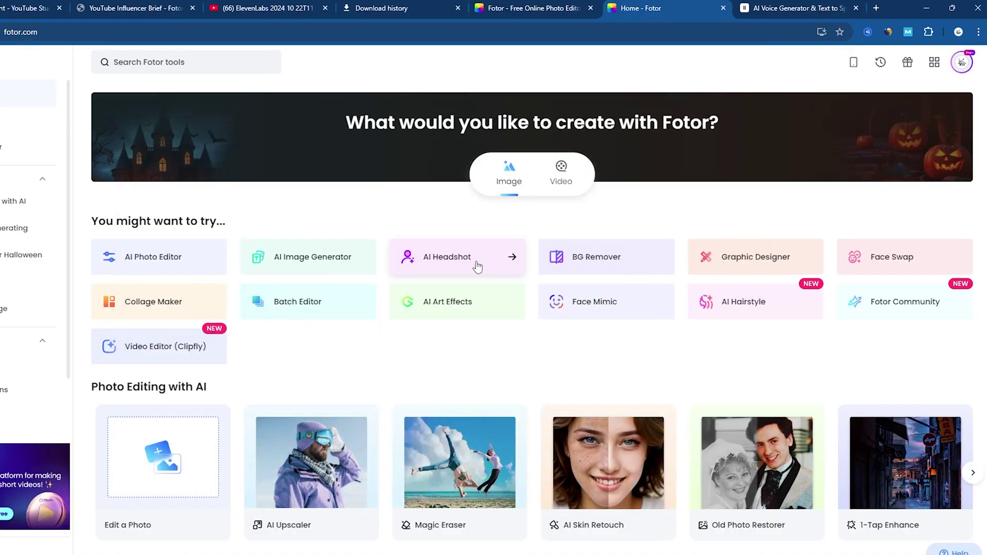
Choose the Office 1 AI Headshot style, upload the woman's full-length photo, and start generation.
click(477, 266)
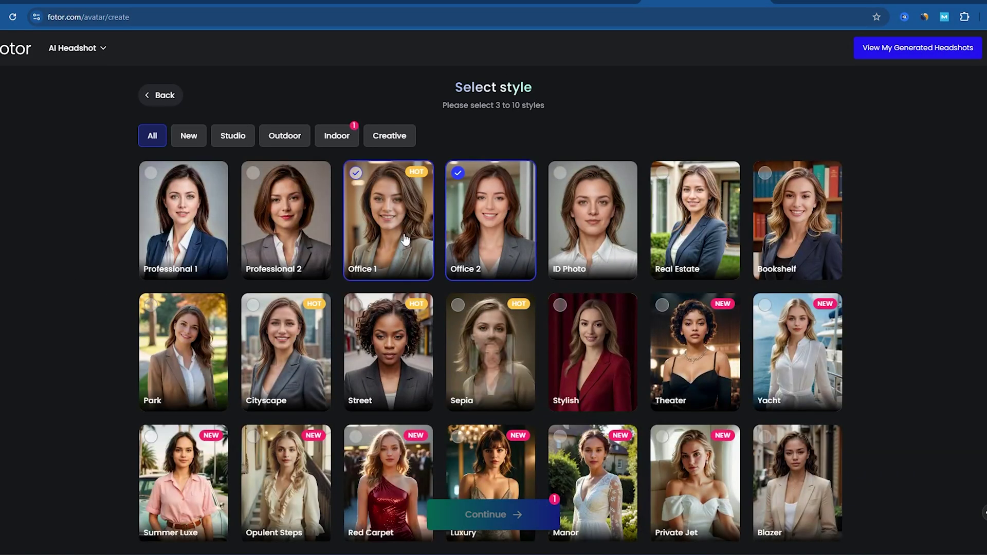
click(405, 239)
click(493, 514)
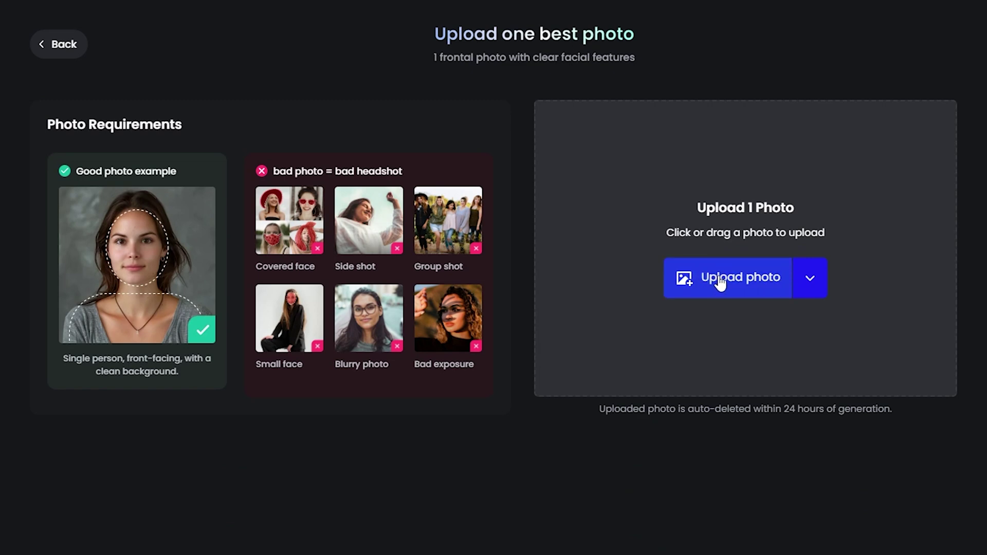
click(720, 281)
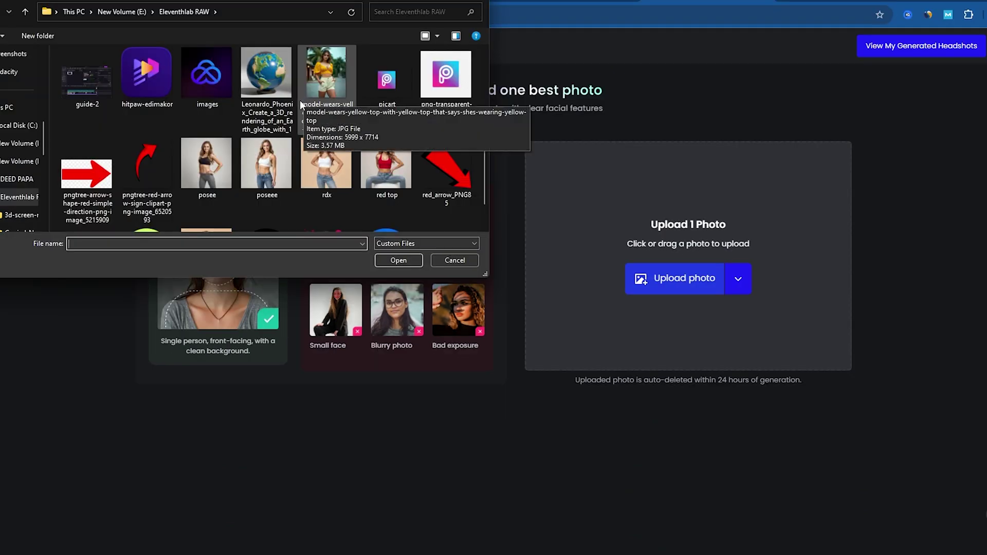
double_click(296, 37)
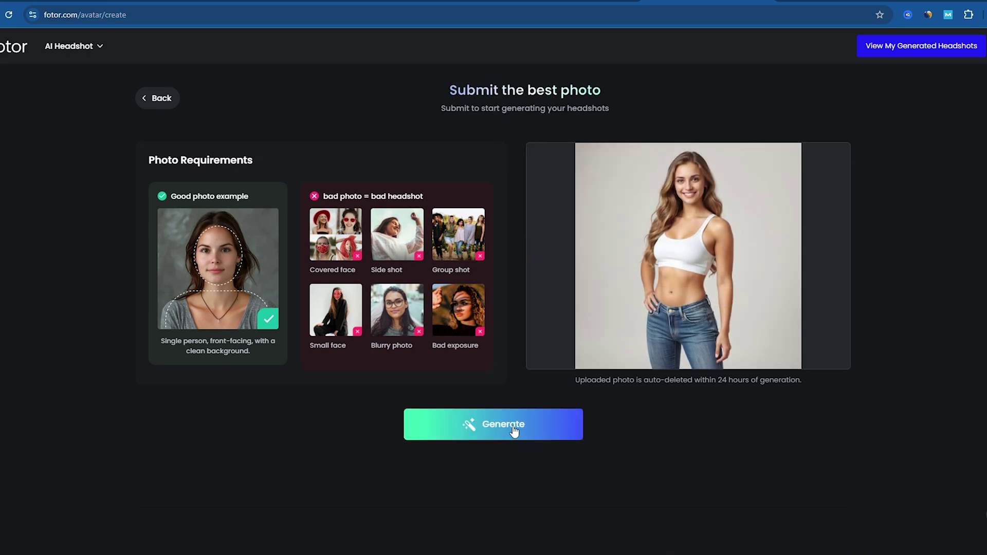
click(503, 424)
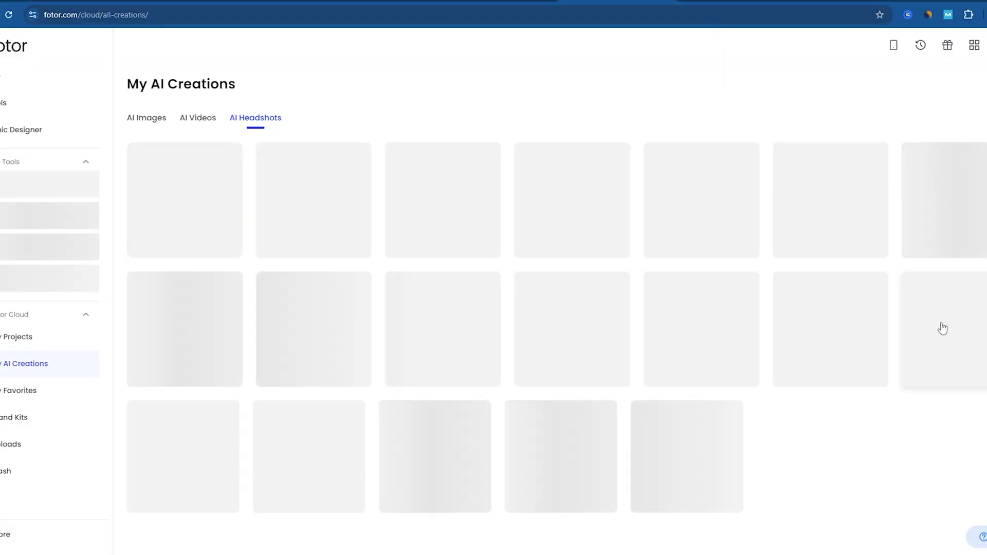
Open the AI Headshot Album and page through five headshots at full size.
click(463, 222)
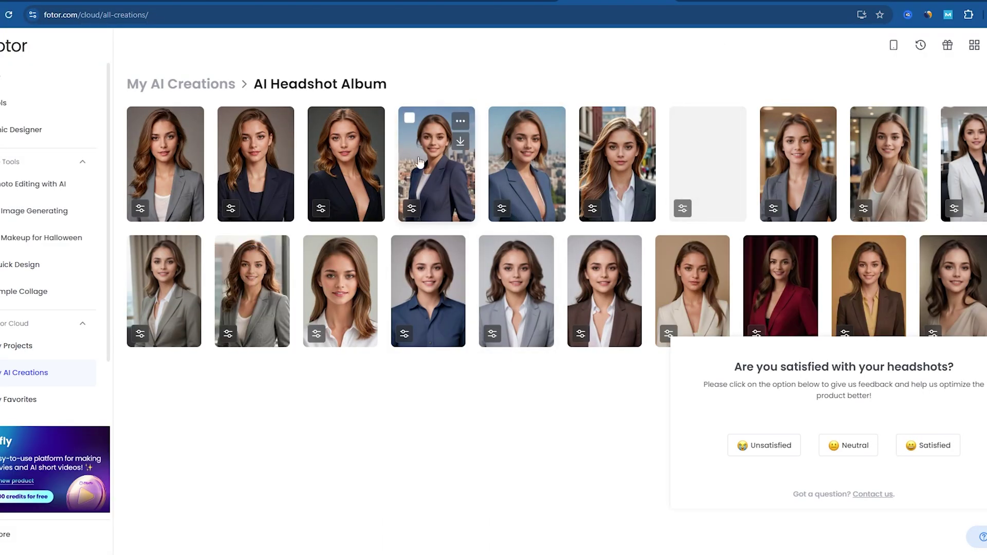
click(357, 178)
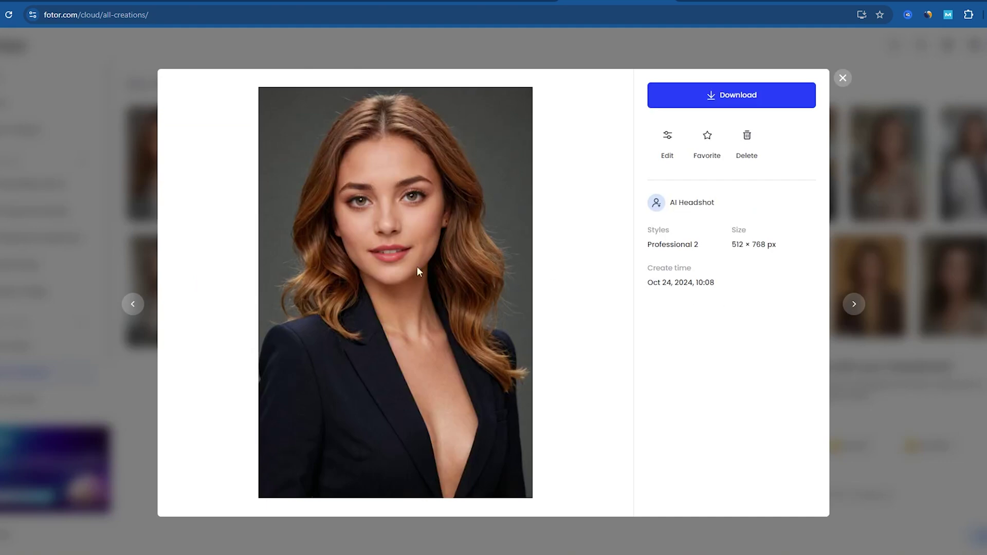
click(854, 305)
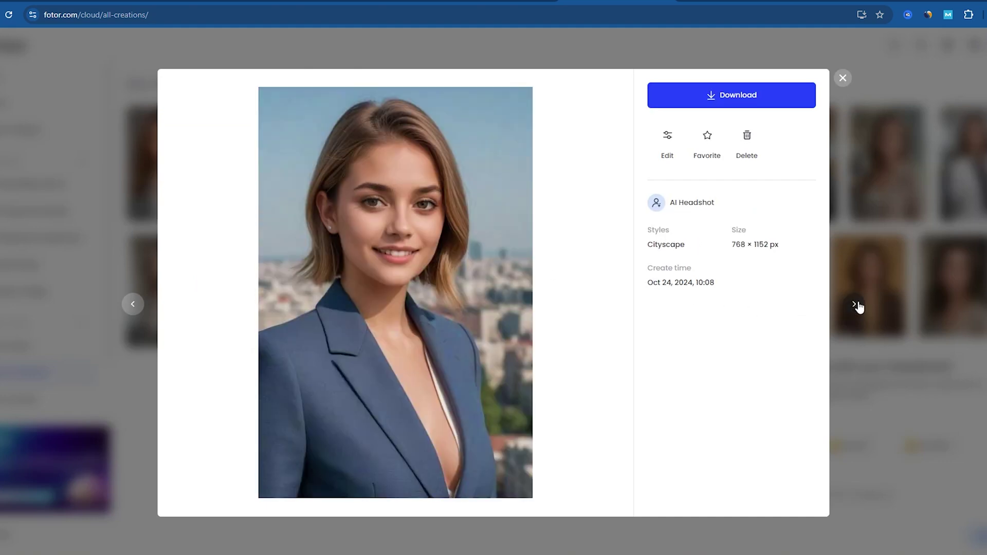
click(856, 305)
click(856, 304)
click(856, 306)
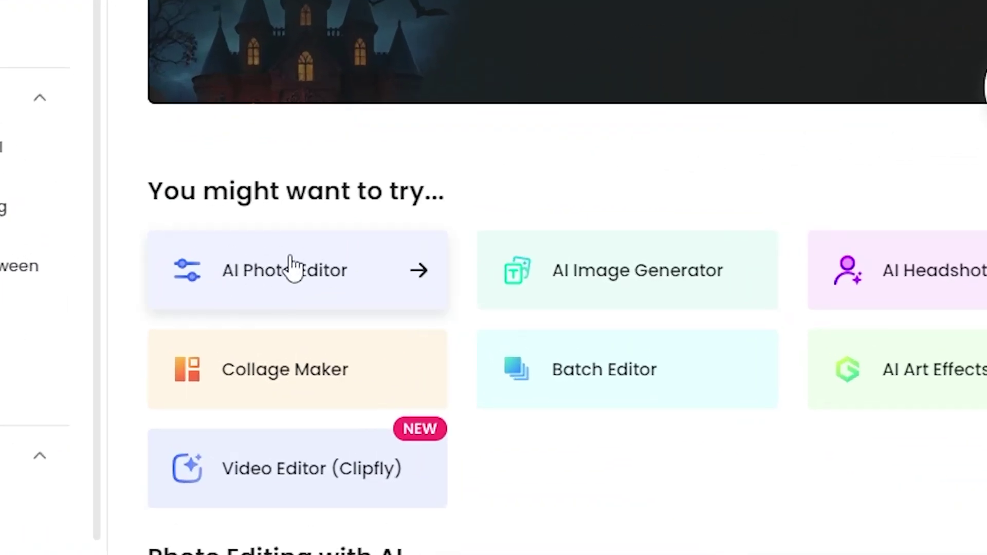
Open the airport photo in AI Photo Editor and apply AI Upscaler 2× after comparing before/after.
click(303, 275)
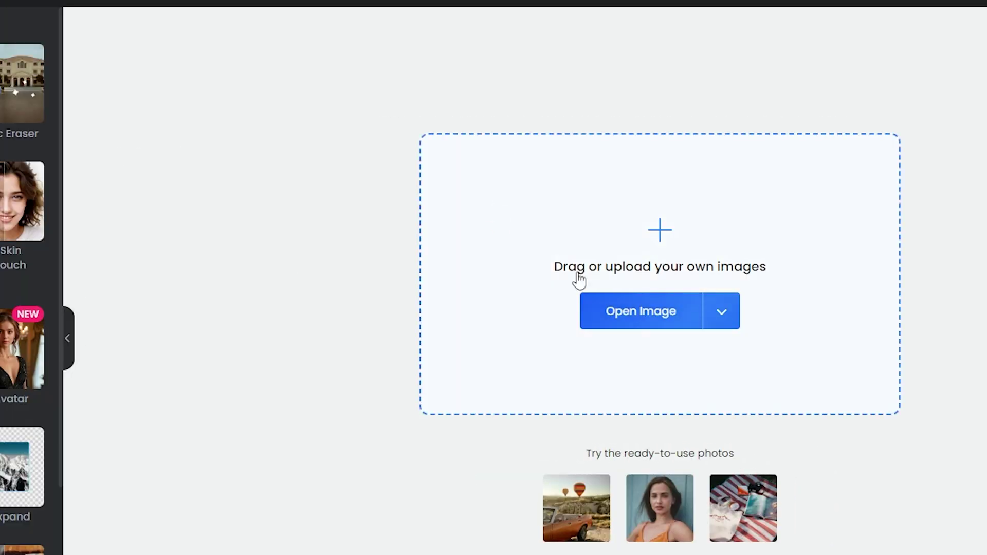
click(934, 227)
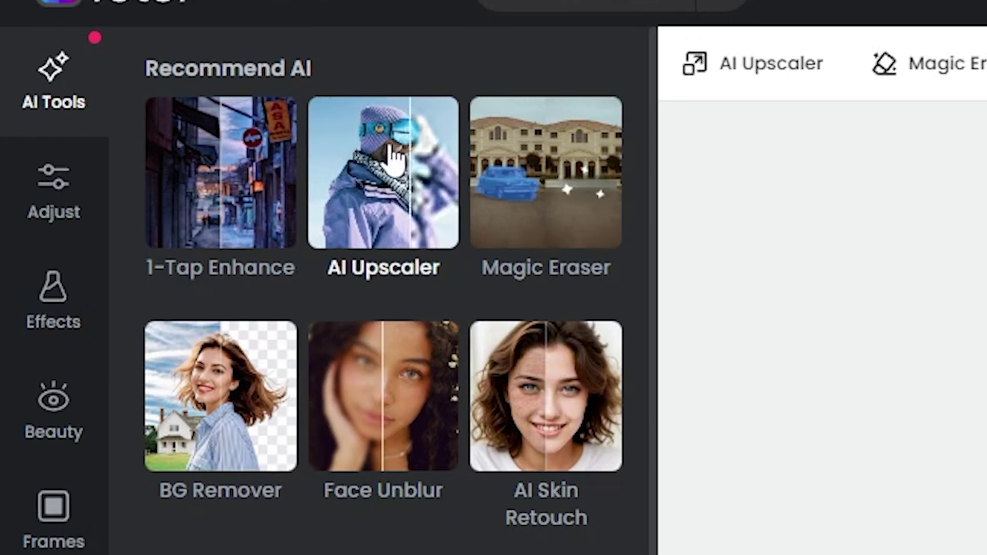
click(396, 162)
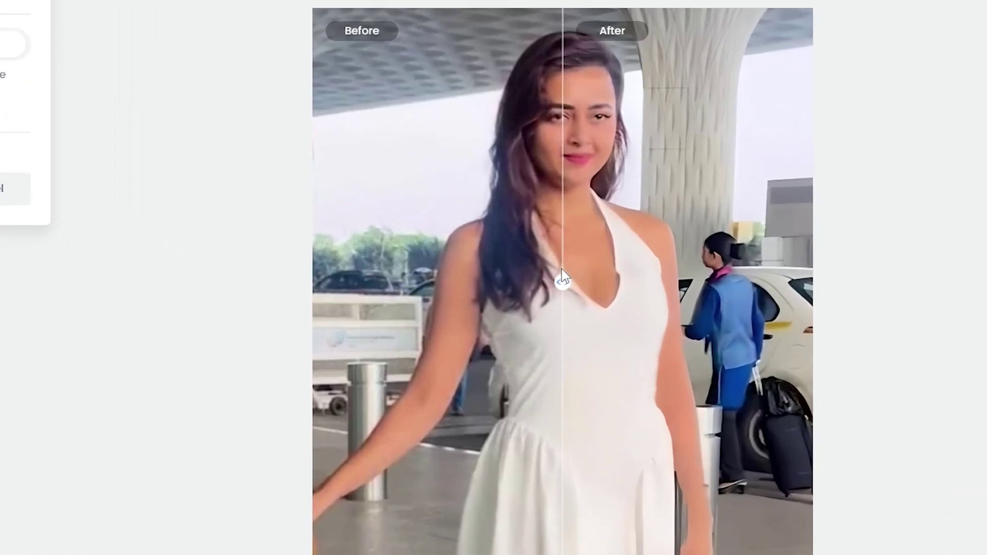
drag(630, 288, 662, 303)
drag(581, 327, 585, 377)
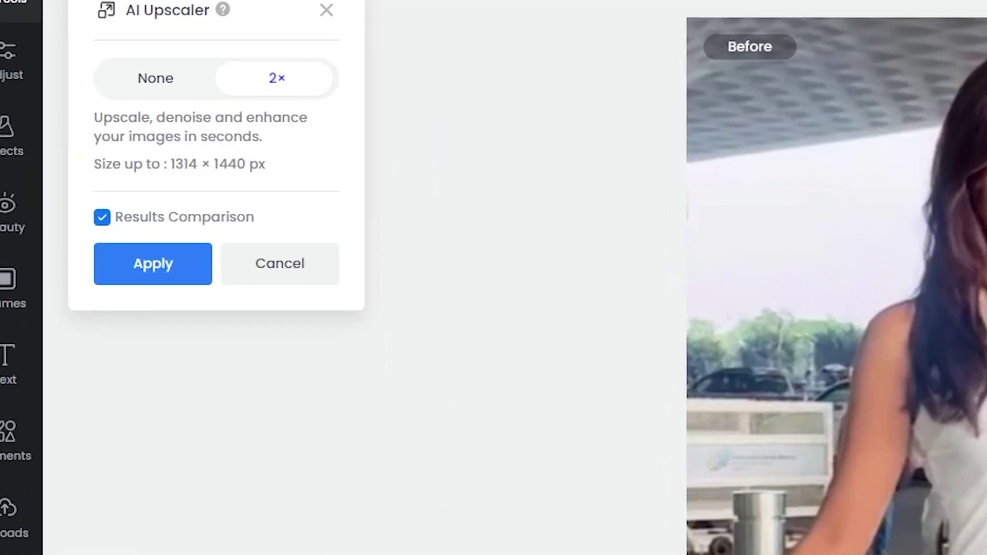
click(170, 275)
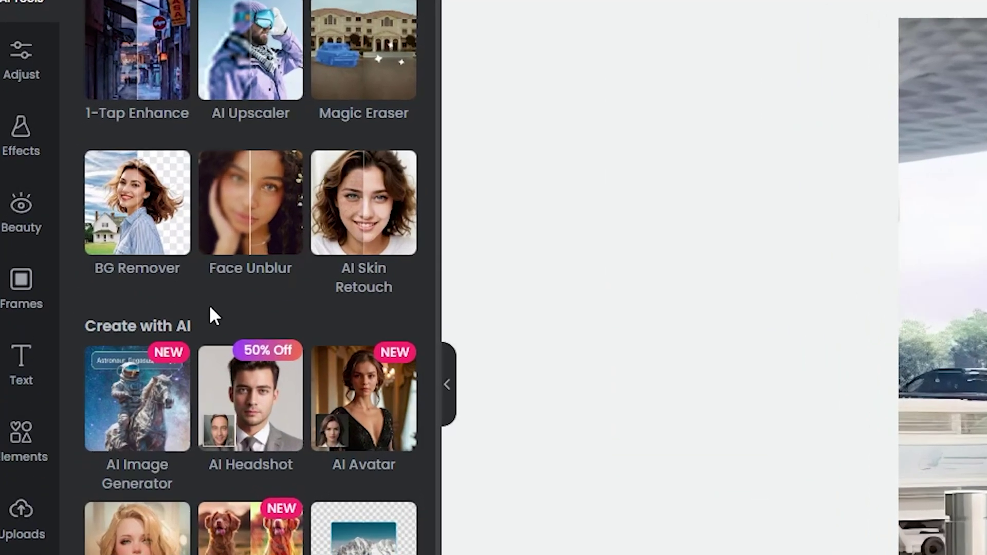
Brush the dark car behind the left barrier with Magic Eraser, remove it, and apply.
click(359, 75)
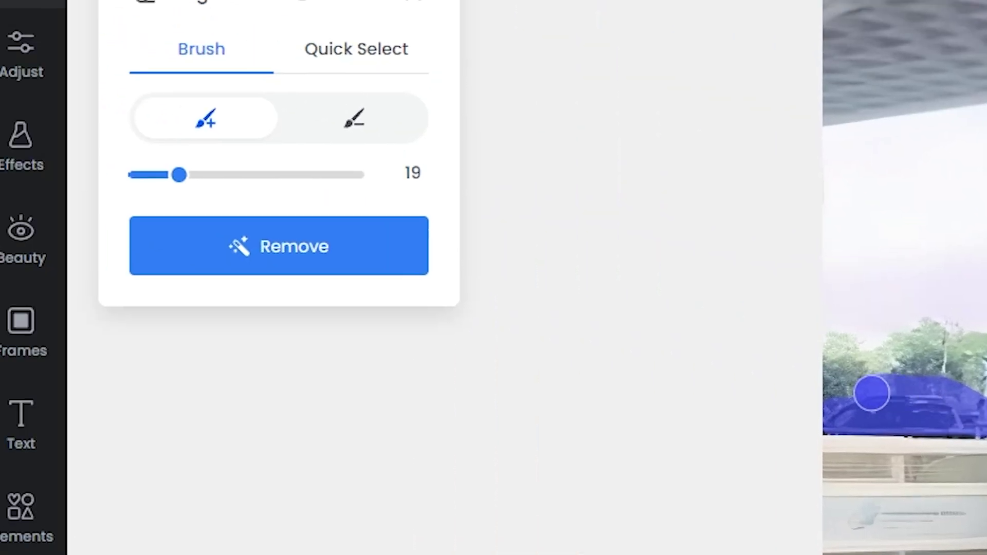
click(143, 197)
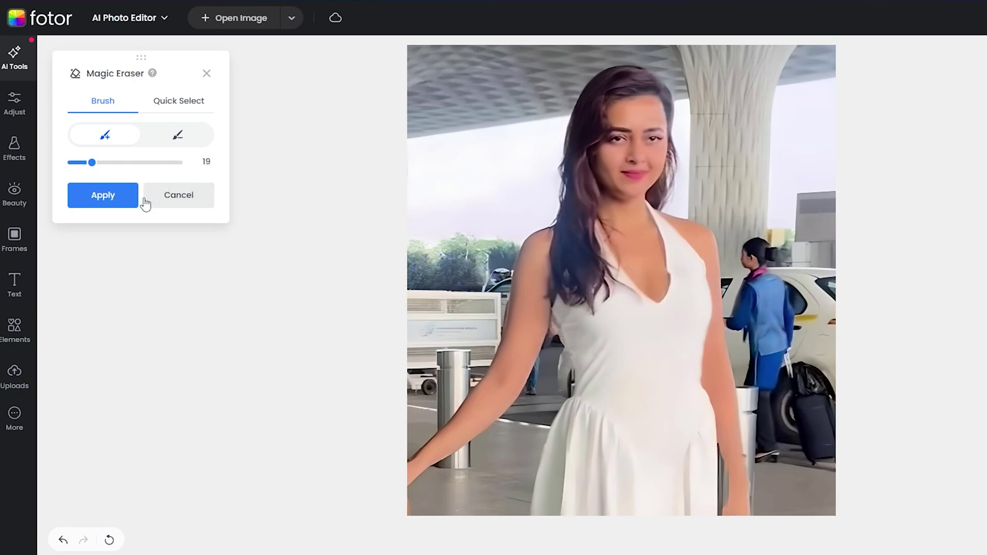
scroll(454, 292, up, 2)
scroll(650, 430, up, 2)
click(104, 195)
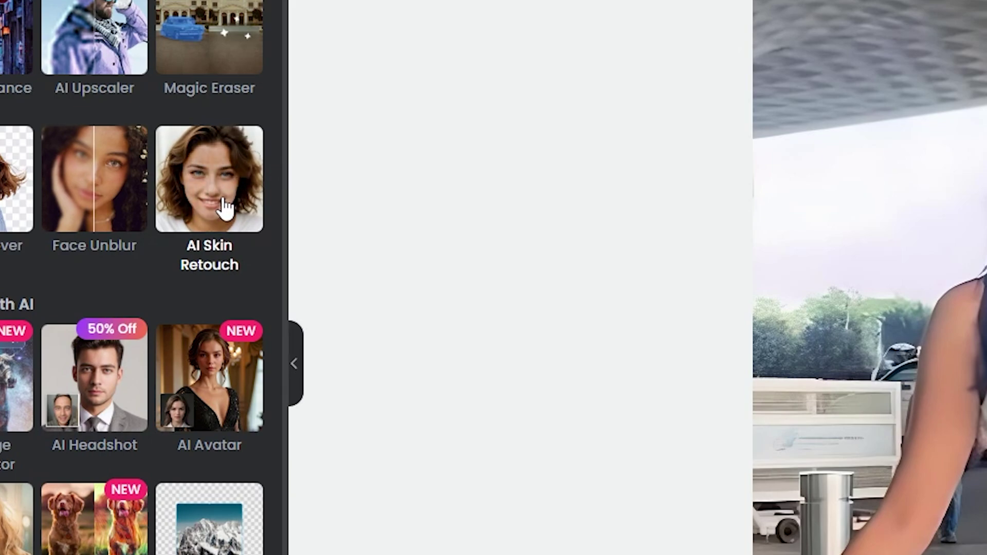
Apply AI Skin Retouch, then preview the cut-out of the photo with a drop shadow.
click(224, 206)
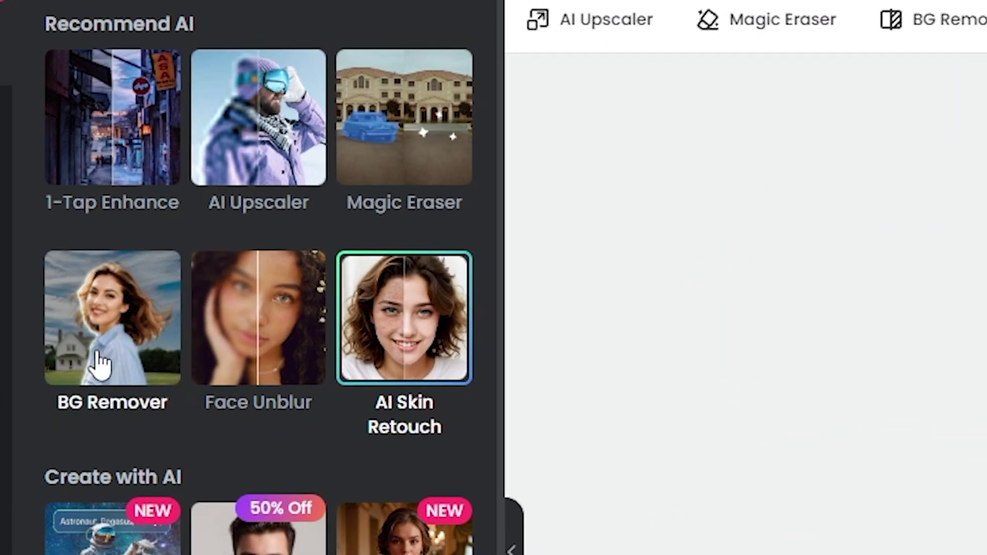
click(100, 363)
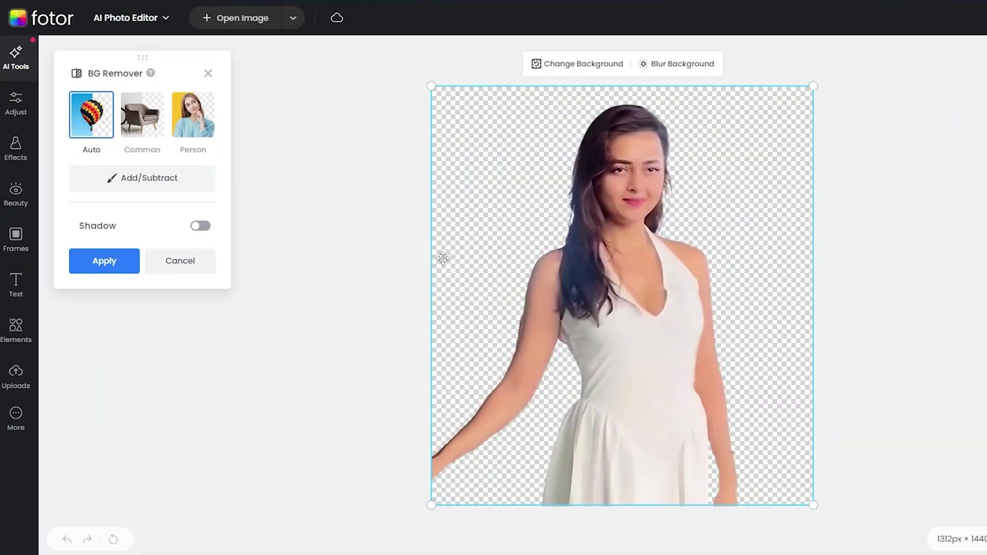
mouse_move(442, 258)
mouse_down()
mouse_move(382, 258)
mouse_move(453, 258)
mouse_up()
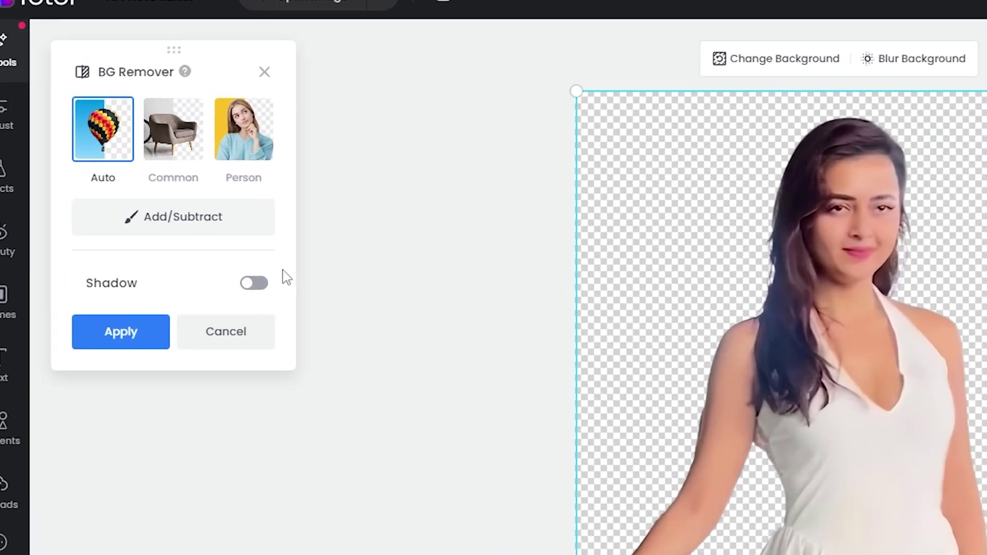
click(253, 285)
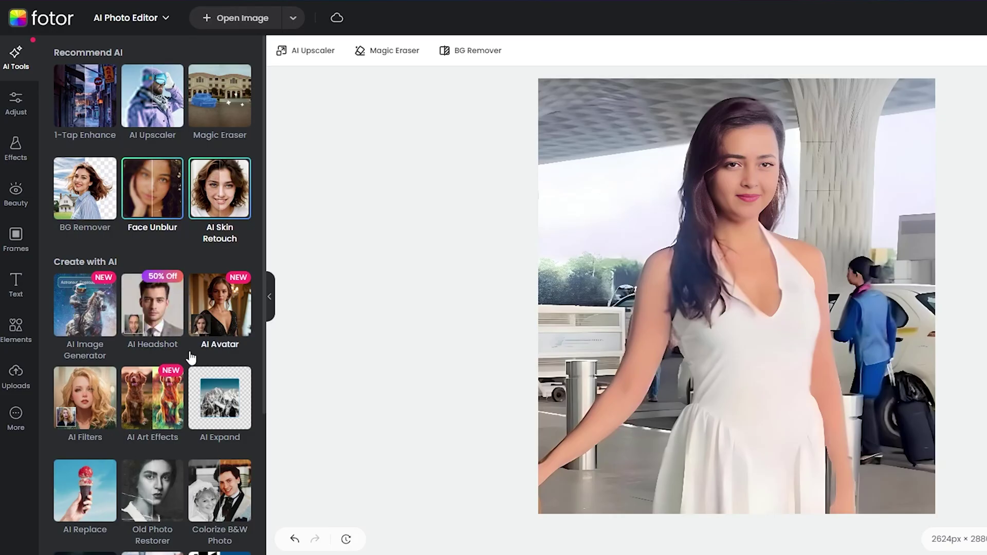
Apply Blur Background to the airport scene with a blur radius of 28.
scroll(190, 359, down, 4)
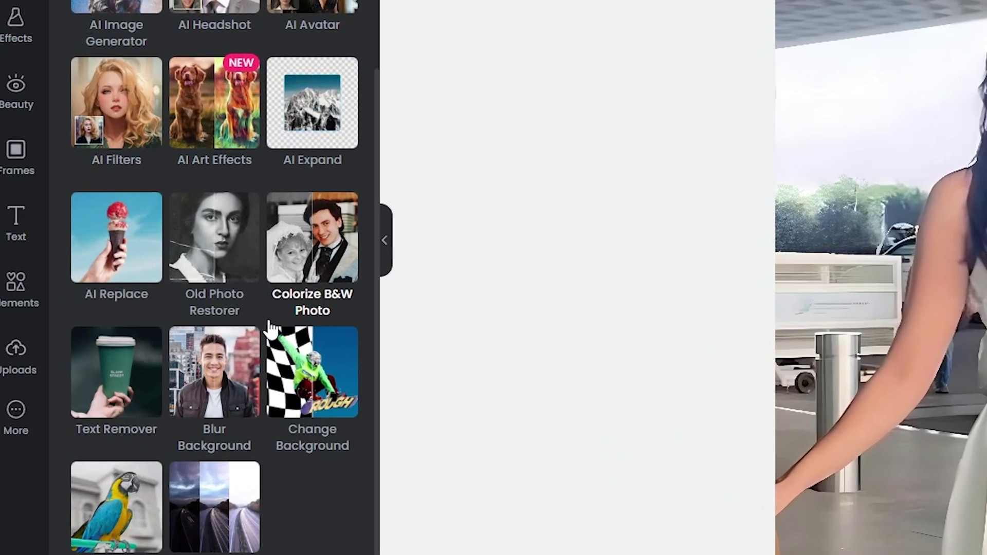
click(217, 383)
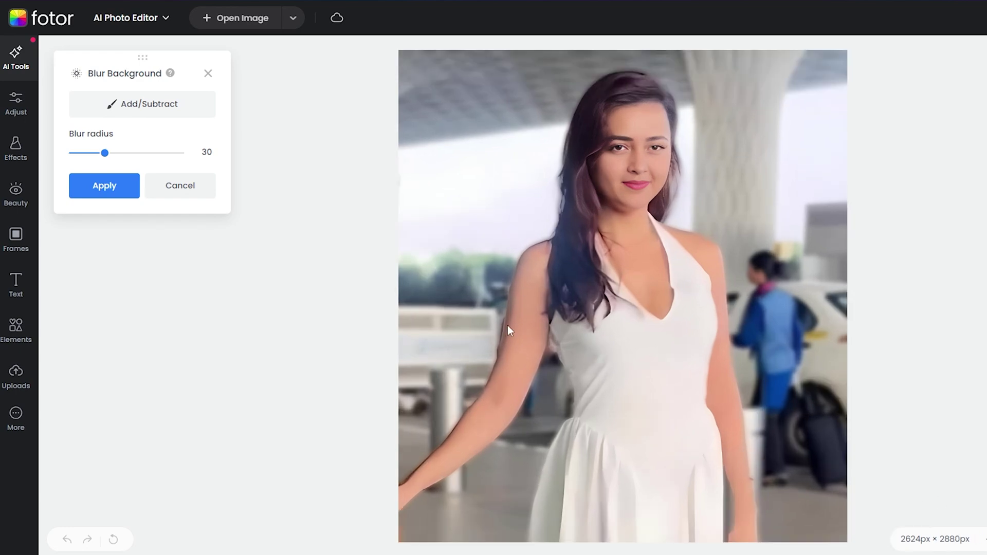
drag(148, 153, 94, 157)
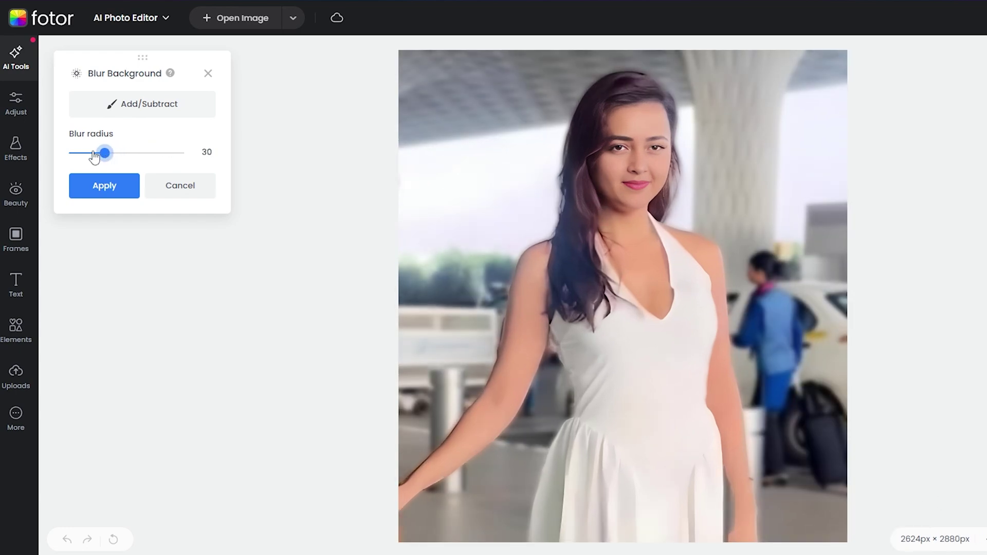
click(125, 177)
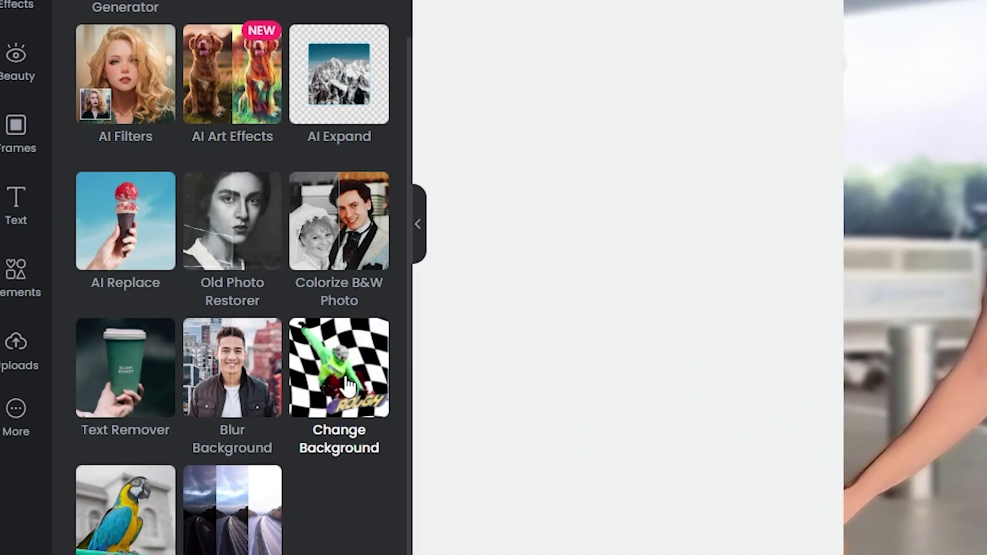
Try solid background colours: dark orange, black, crimson, pink and light orange.
click(347, 385)
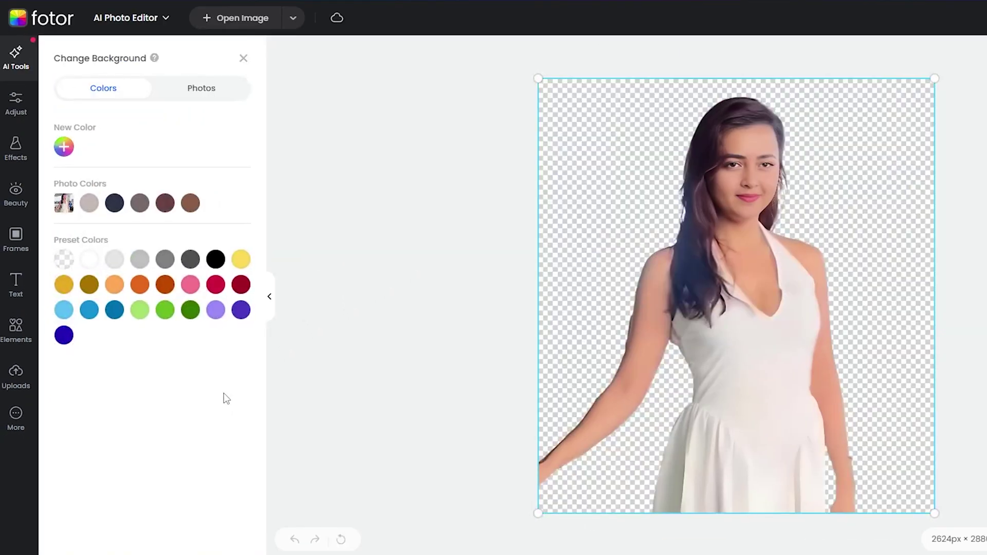
click(165, 284)
click(216, 260)
click(216, 285)
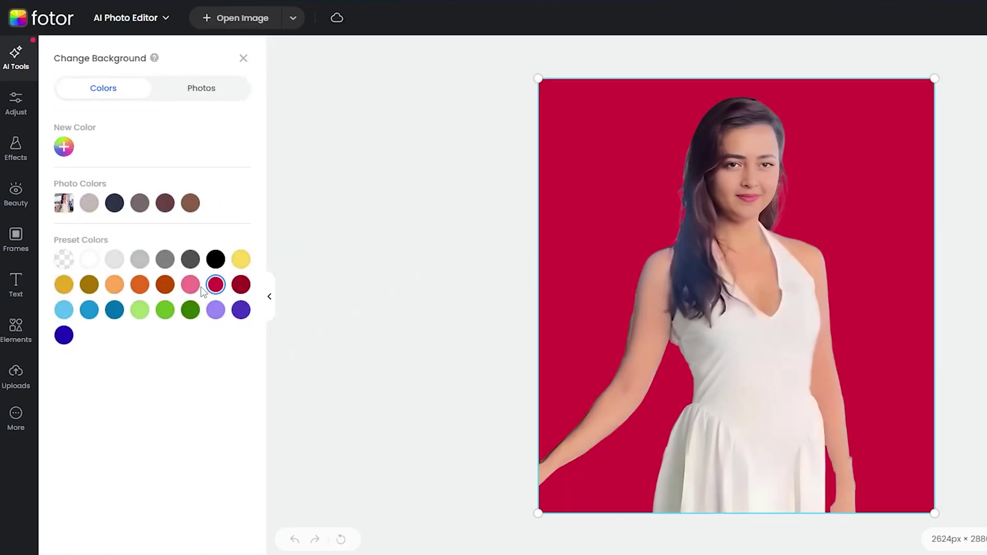
click(190, 284)
click(114, 284)
Try the heart bokeh photo backdrop, then settle on the pink-blue gradient.
click(201, 88)
click(152, 252)
click(152, 334)
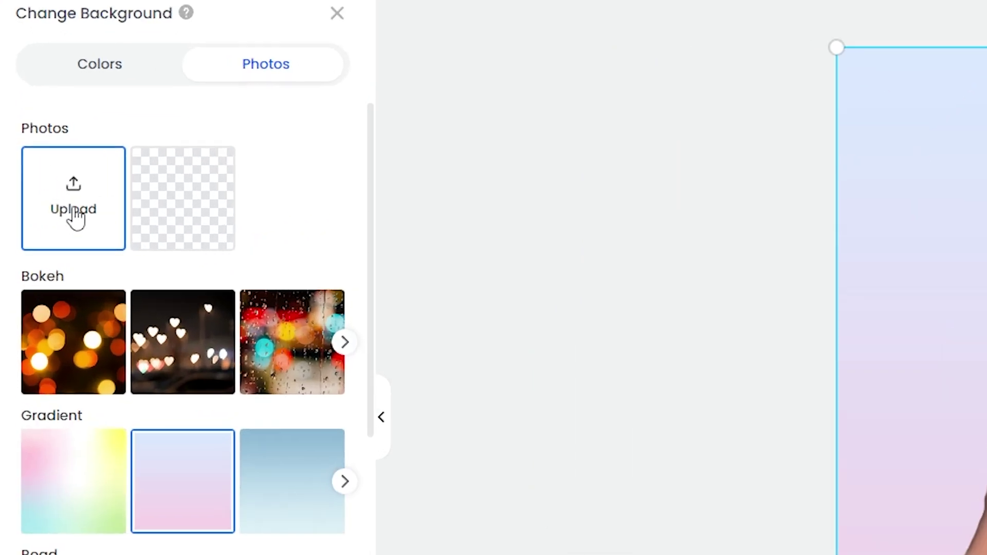